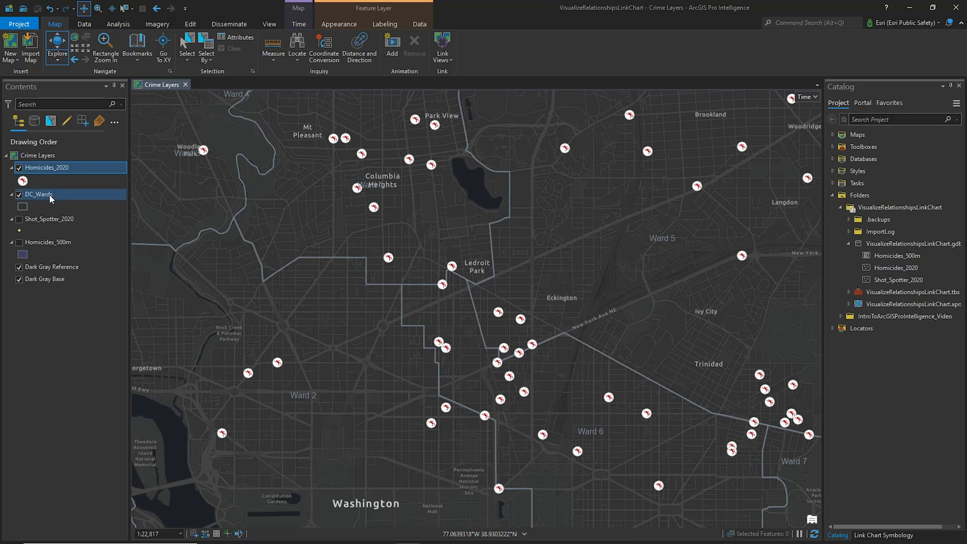
# - Review the Homicides_2020 attribute table, then close it
pyautogui.rightClick(44, 167)
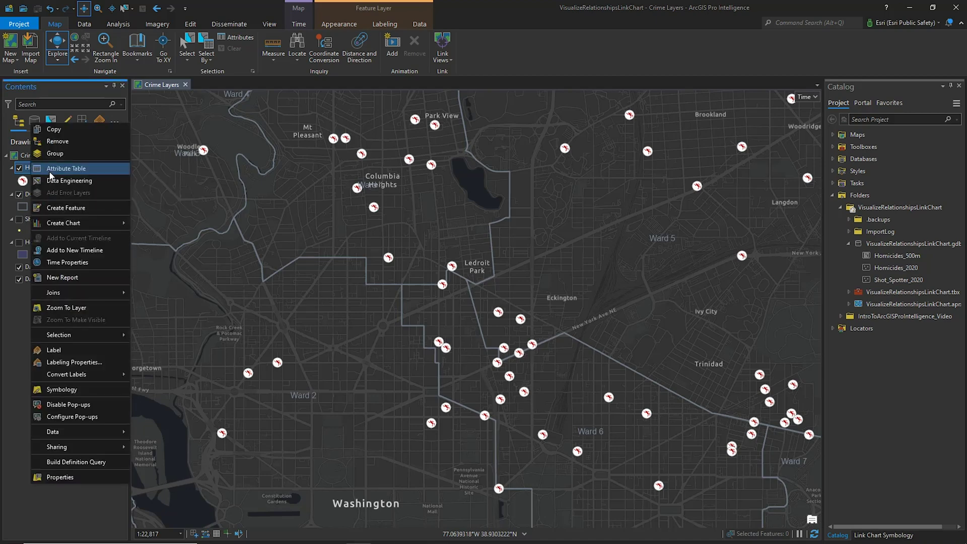
pyautogui.click(51, 171)
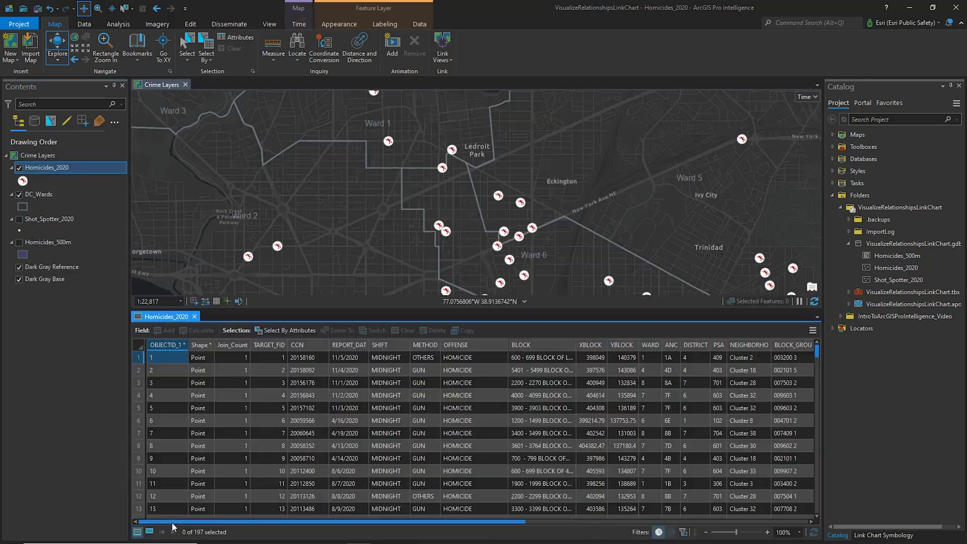
pyautogui.moveTo(191, 523); pyautogui.dragTo(579, 525)
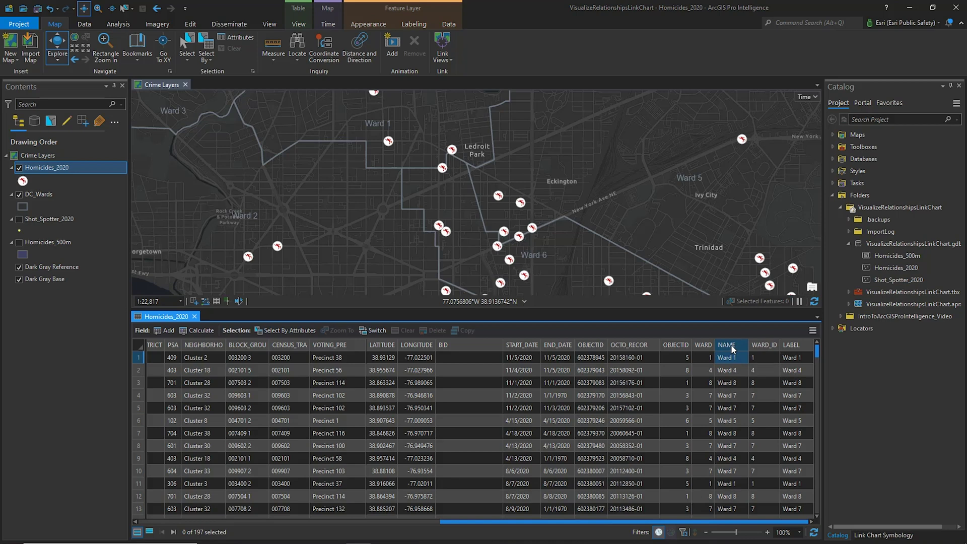
pyautogui.click(194, 317)
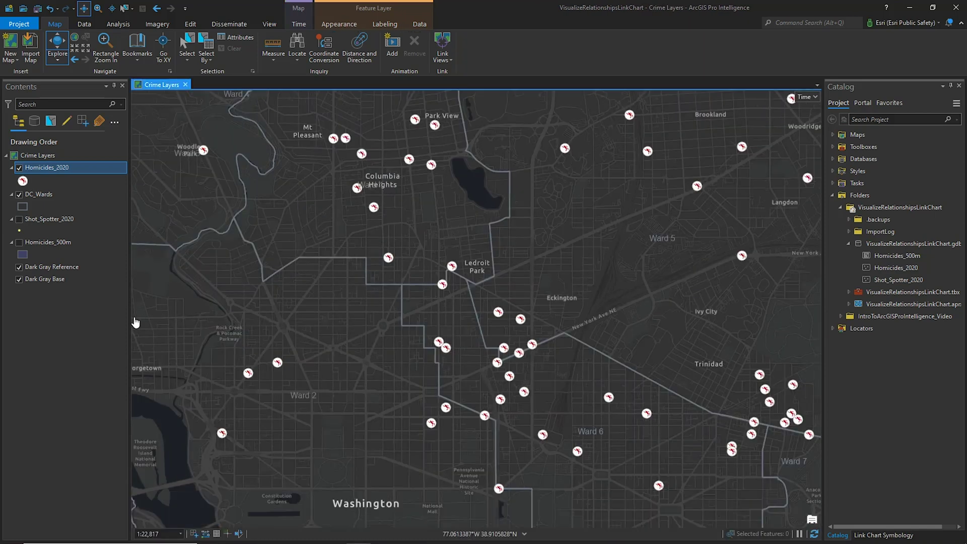
# - Create a new link chart with a Wards entity type from DC_Wards keyed on NAME
pyautogui.click(119, 24)
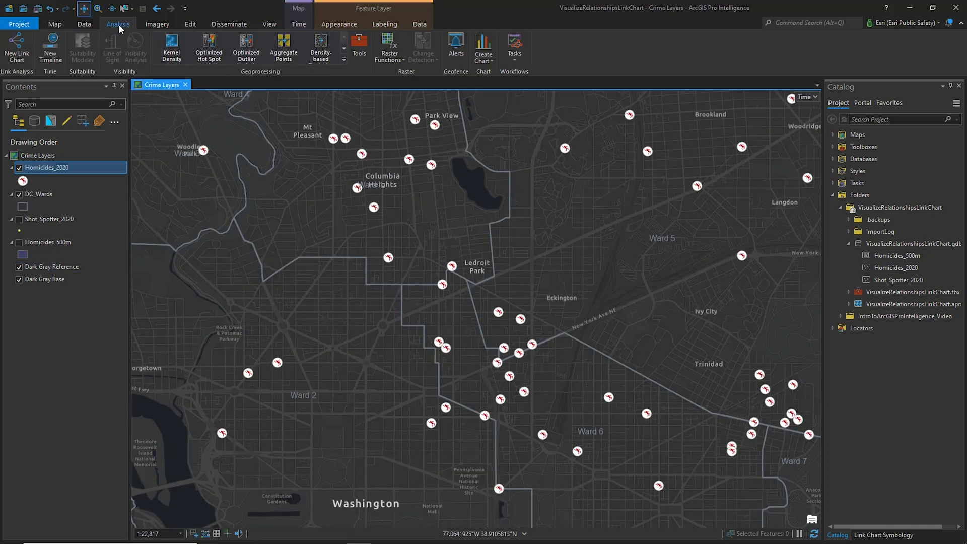
pyautogui.click(21, 53)
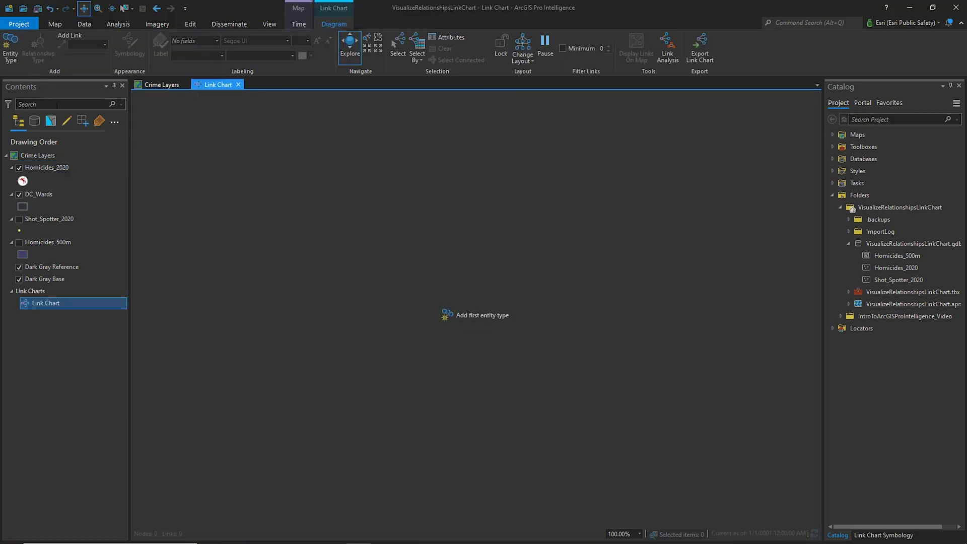
pyautogui.click(473, 316)
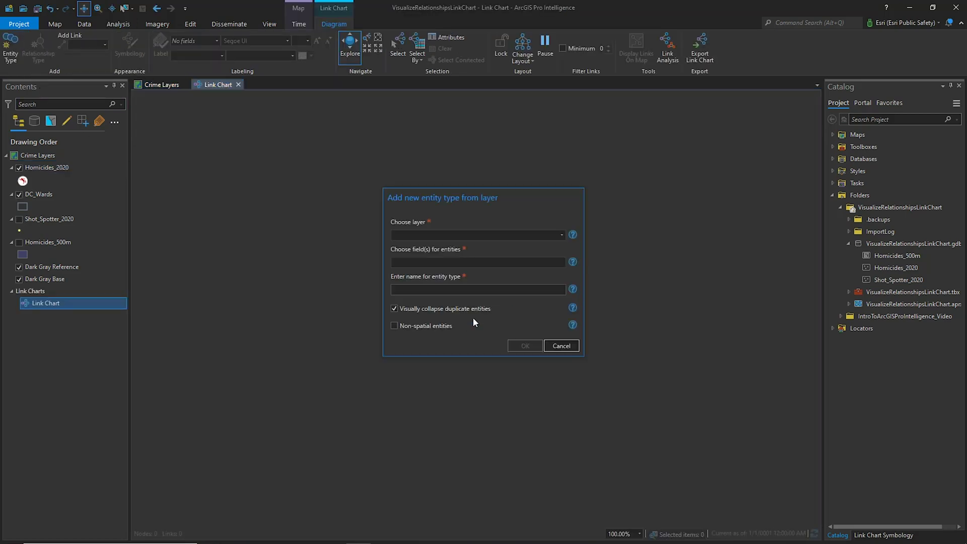
pyautogui.click(562, 236)
pyautogui.click(433, 261)
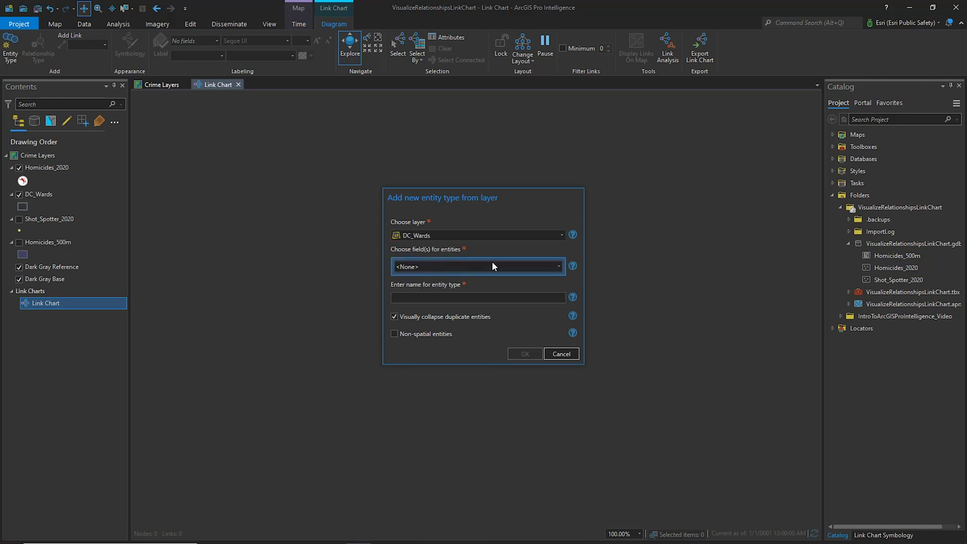
pyautogui.click(559, 266)
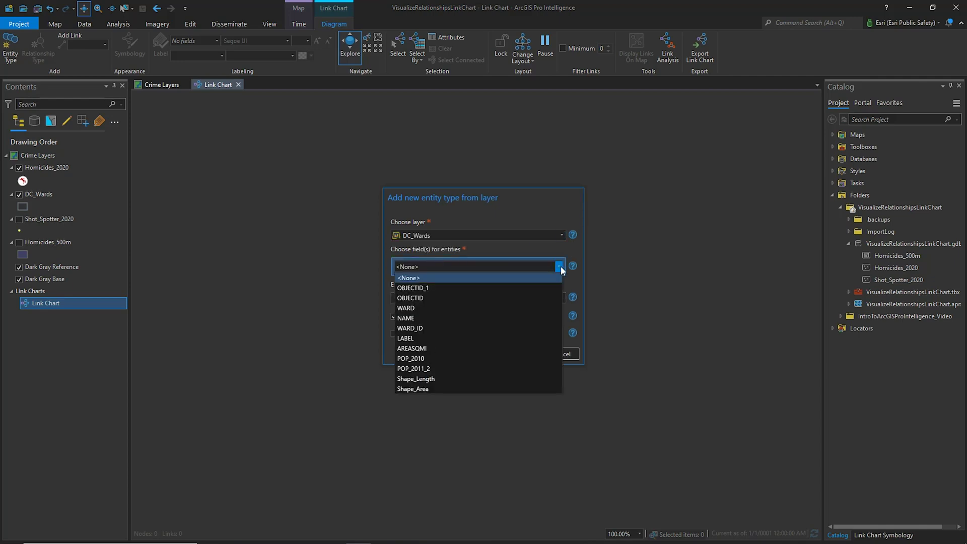
pyautogui.click(412, 318)
pyautogui.write('Wards')
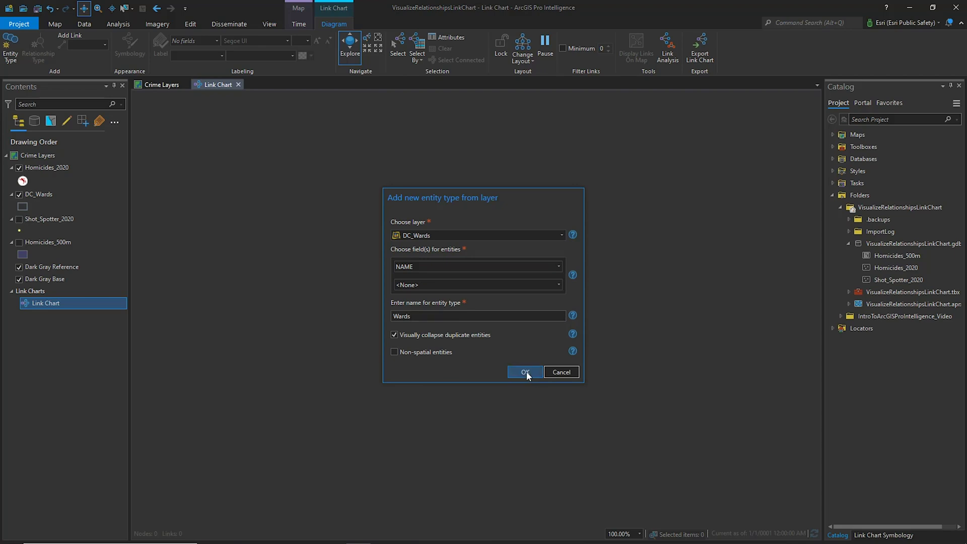
pyautogui.click(525, 372)
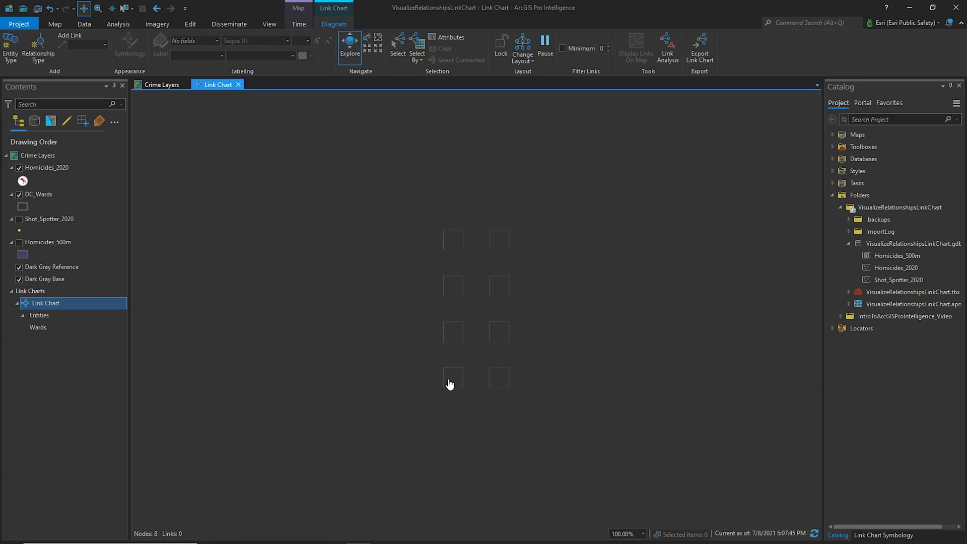
pyautogui.rightClick(39, 327)
# - Apply Single Symbol symbology to Wards with a blue fill colour
pyautogui.click(41, 331)
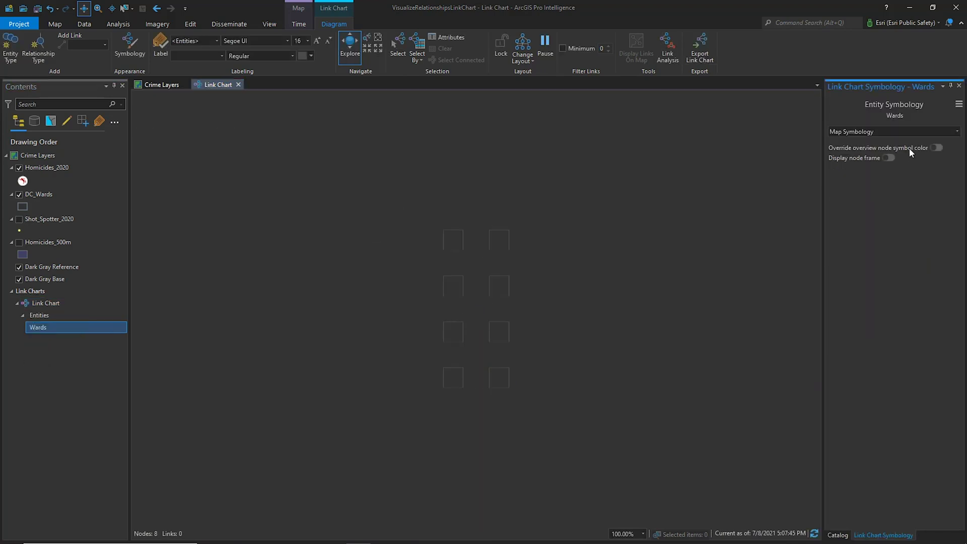
pyautogui.click(926, 132)
pyautogui.click(909, 151)
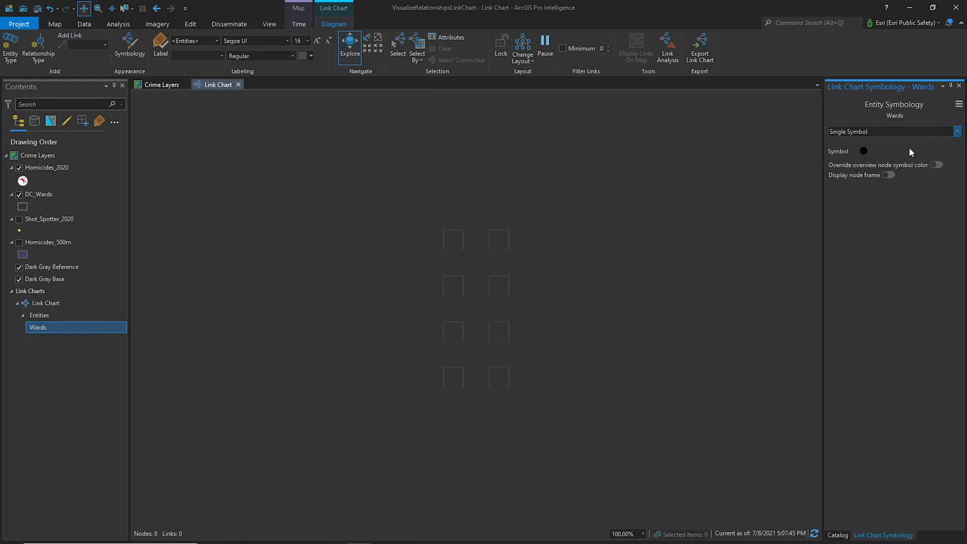
pyautogui.click(864, 155)
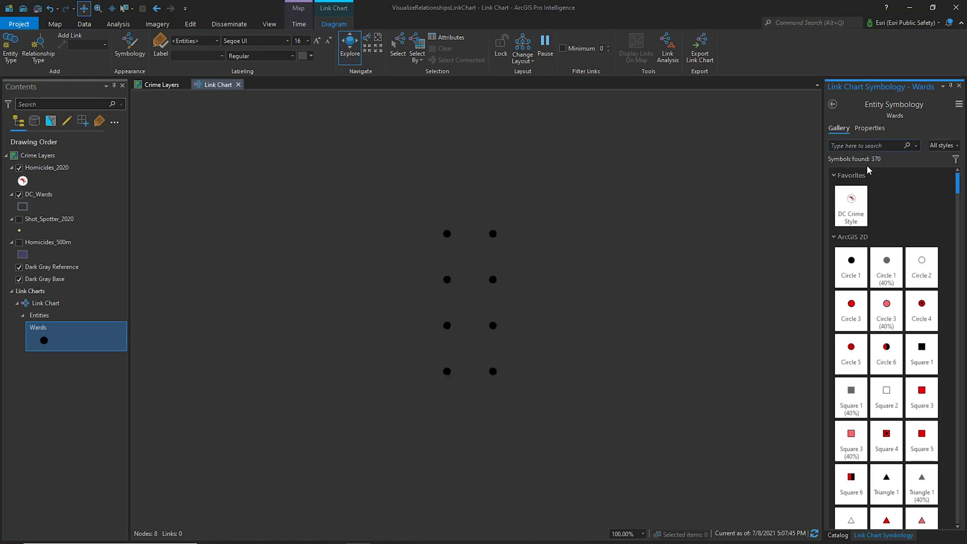
pyautogui.click(871, 128)
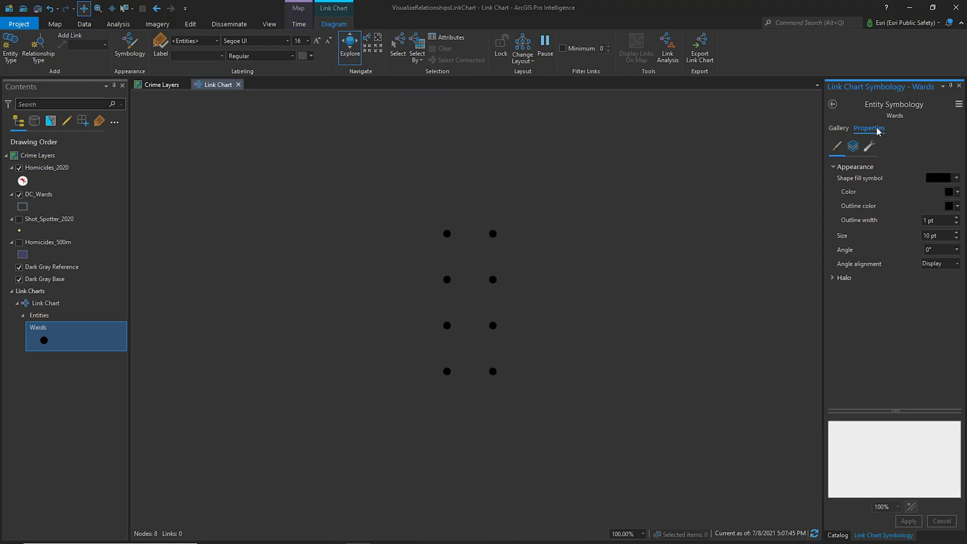
pyautogui.click(952, 192)
pyautogui.click(933, 272)
pyautogui.click(910, 522)
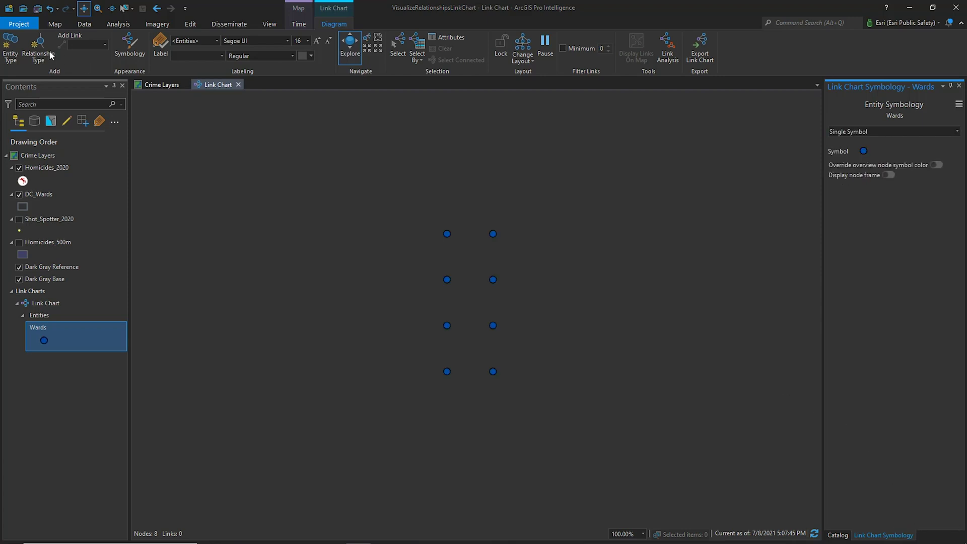
# - Add a Homicides entity type from Homicides_2020 keyed on the CCN field
pyautogui.click(14, 50)
pyautogui.click(562, 235)
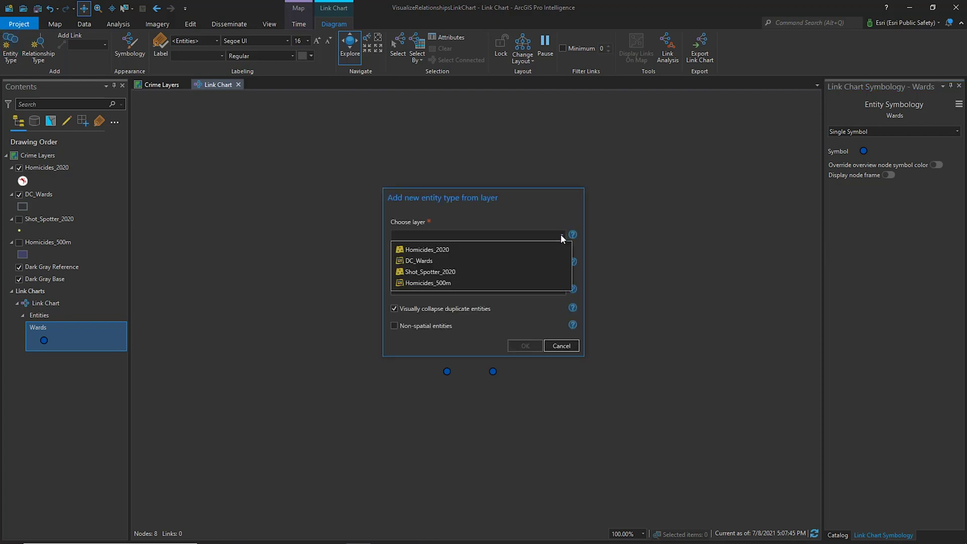
pyautogui.click(443, 250)
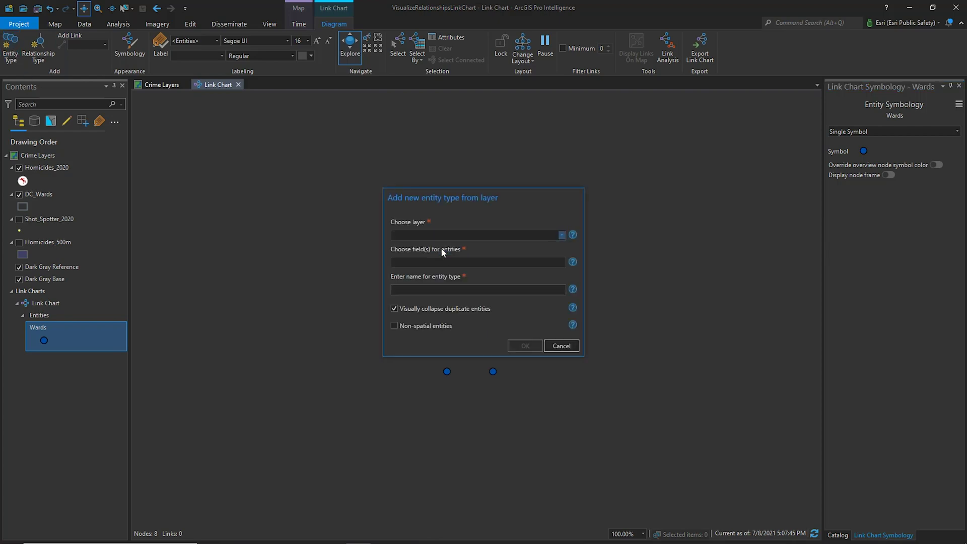
pyautogui.click(559, 267)
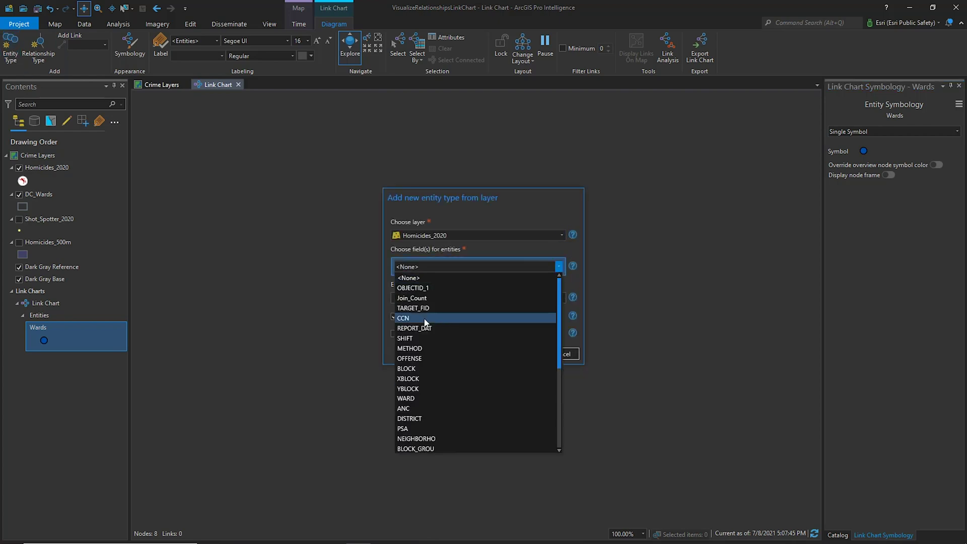
pyautogui.click(408, 317)
pyautogui.write('Homicides')
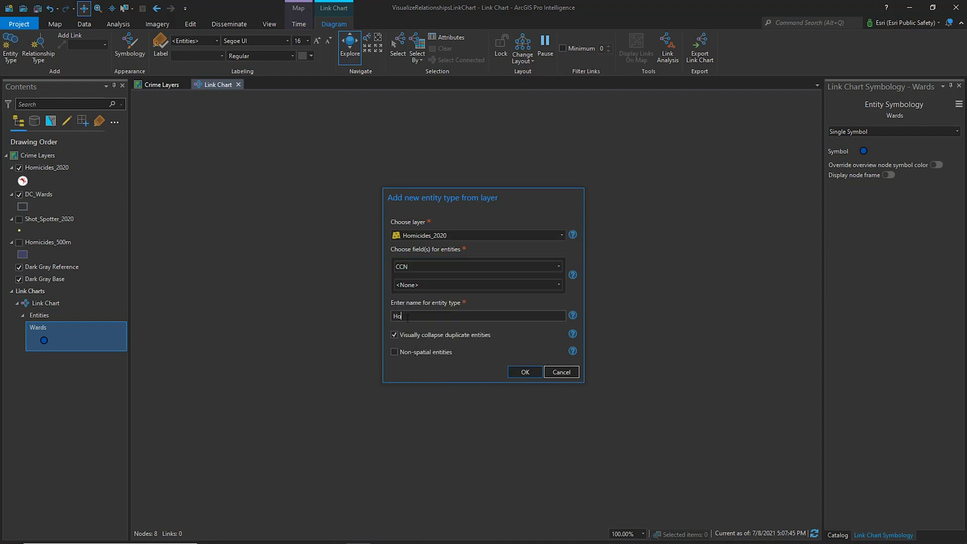
pyautogui.click(524, 372)
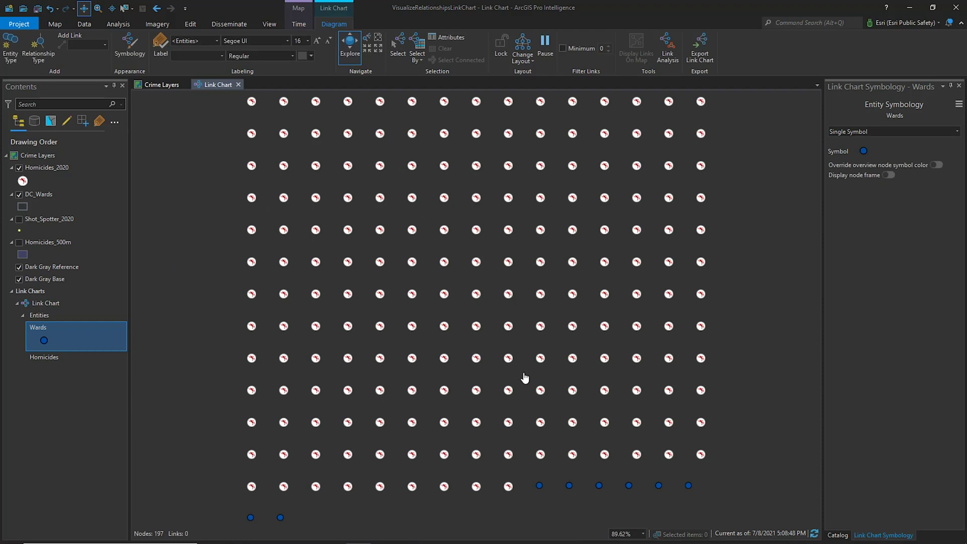
pyautogui.click(49, 55)
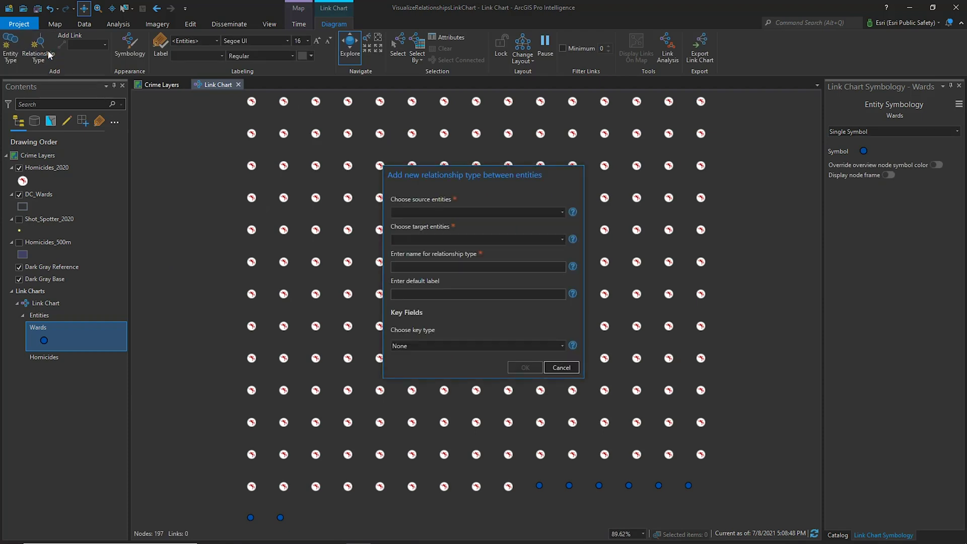
# - Set Wards as source and Homicides as target, naming the relationship WardsToHomicides
pyautogui.click(561, 212)
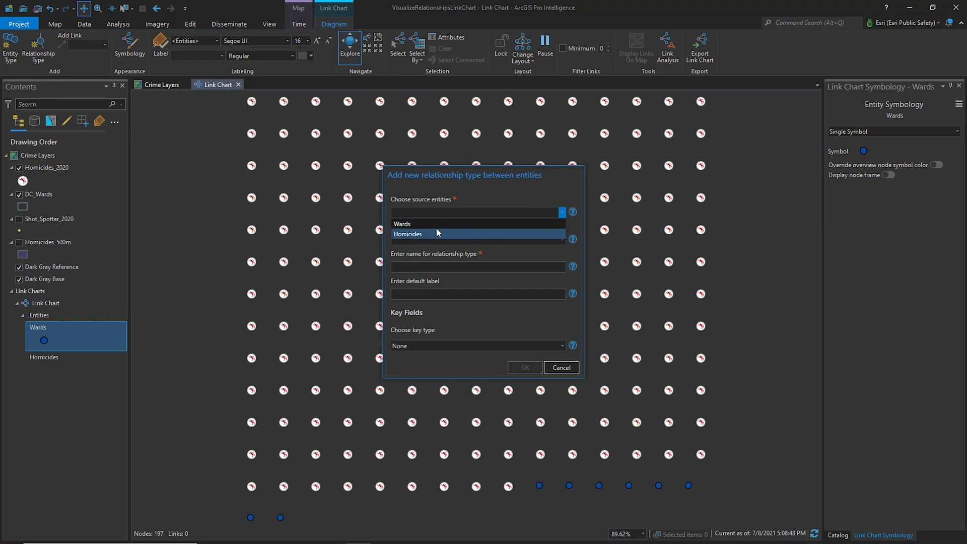
pyautogui.click(419, 223)
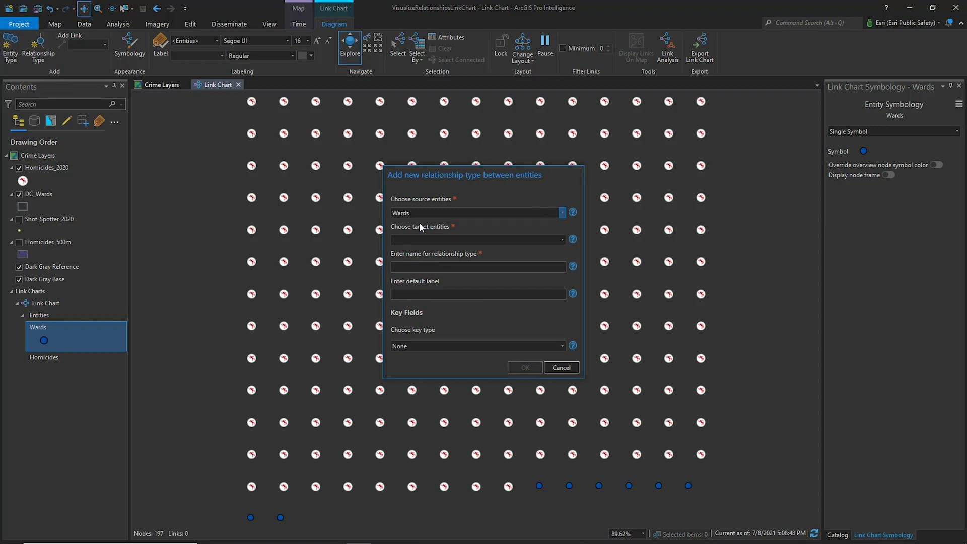
pyautogui.click(562, 240)
pyautogui.click(441, 259)
pyautogui.click(435, 266)
pyautogui.write('WardsToHomicides')
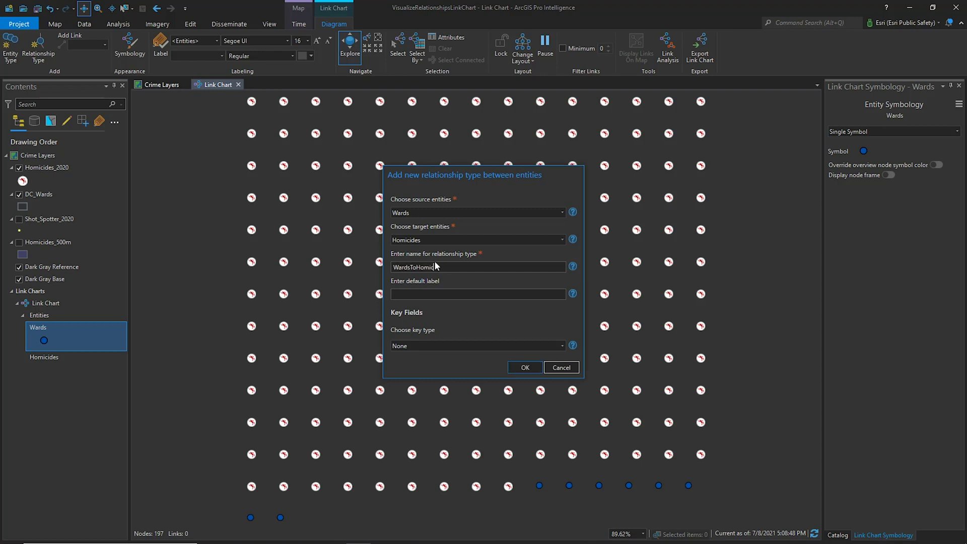
pyautogui.write('s')
# - Key the relationship on Entities with NAME as both source and target field, and create it
pyautogui.click(563, 346)
pyautogui.click(415, 367)
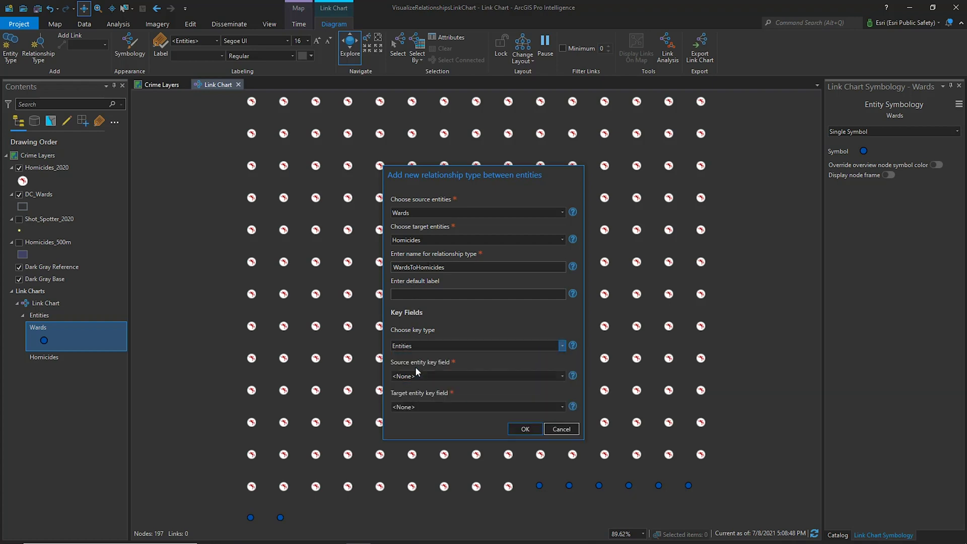
pyautogui.click(416, 376)
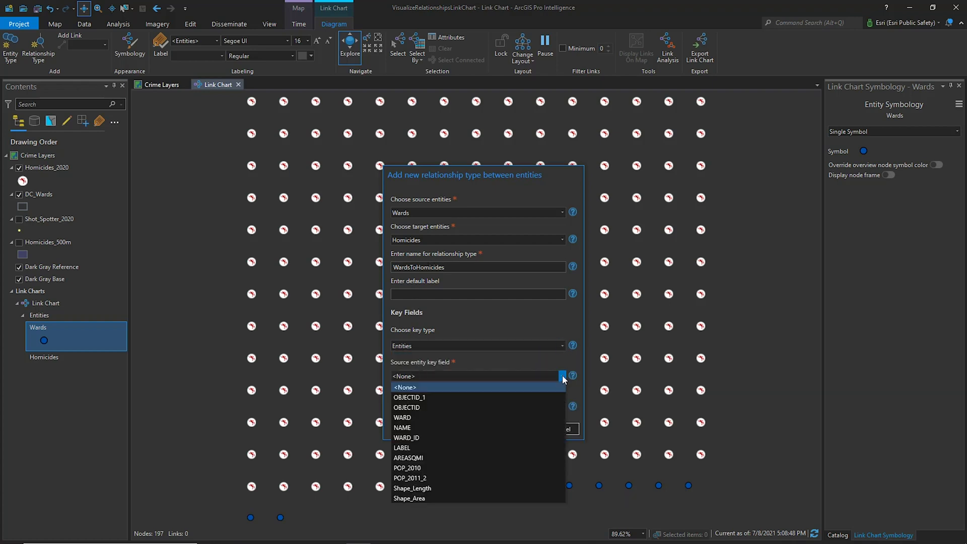
pyautogui.click(402, 428)
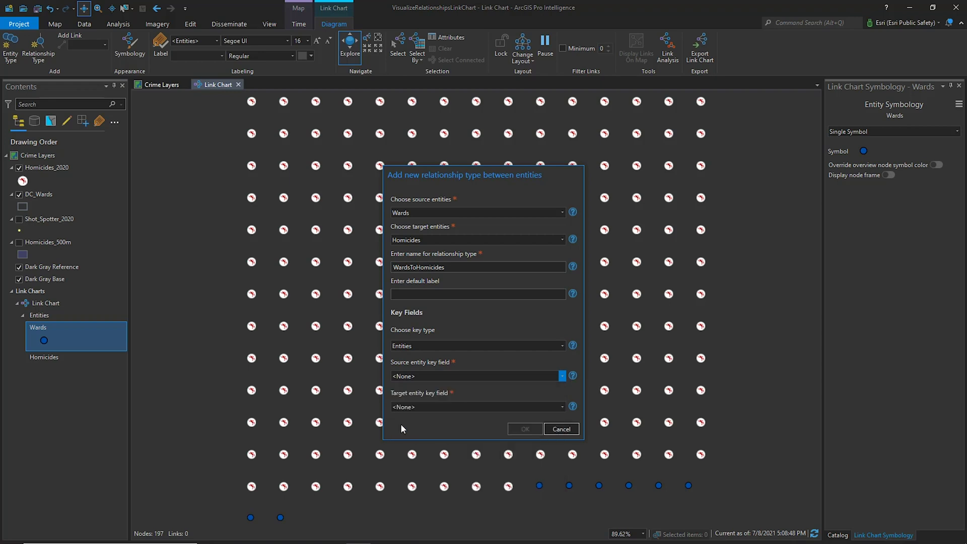
pyautogui.click(563, 407)
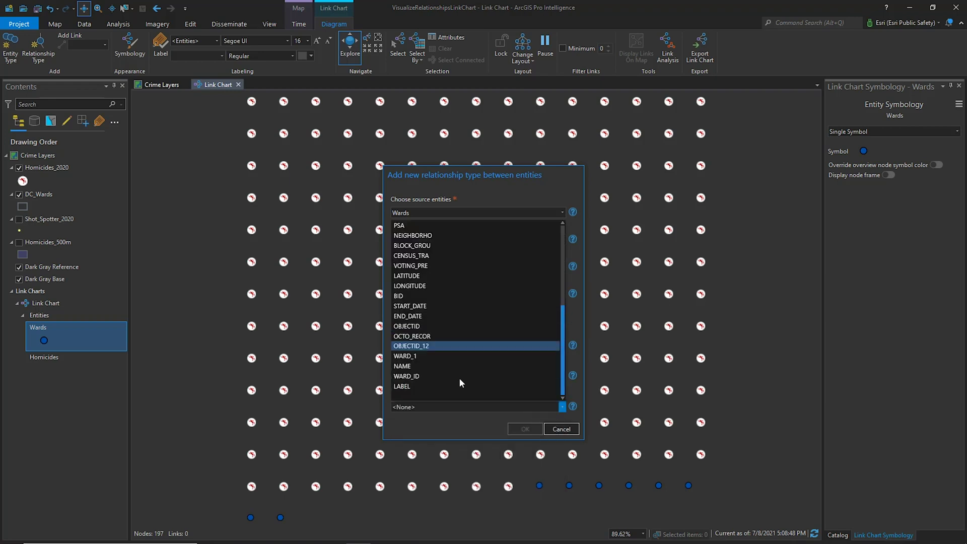
pyautogui.click(408, 367)
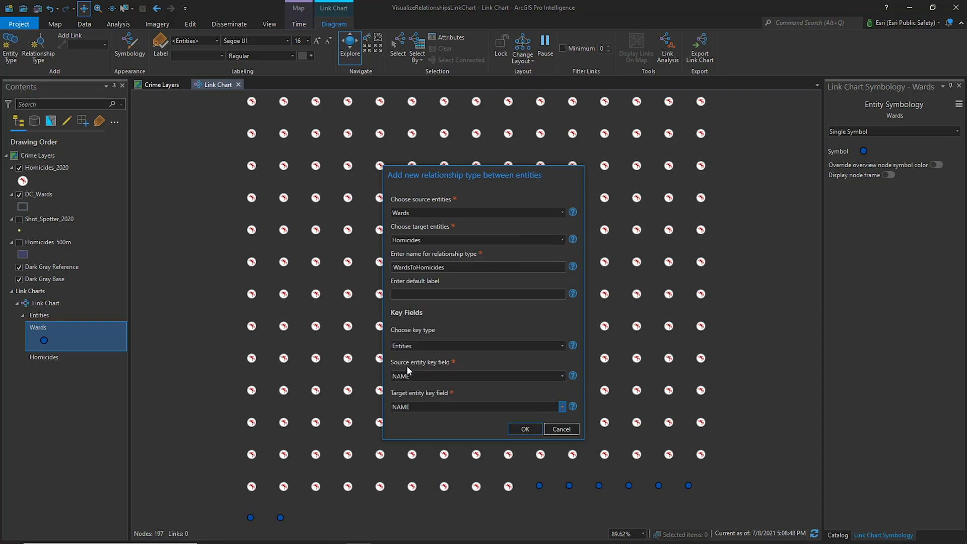
pyautogui.click(525, 429)
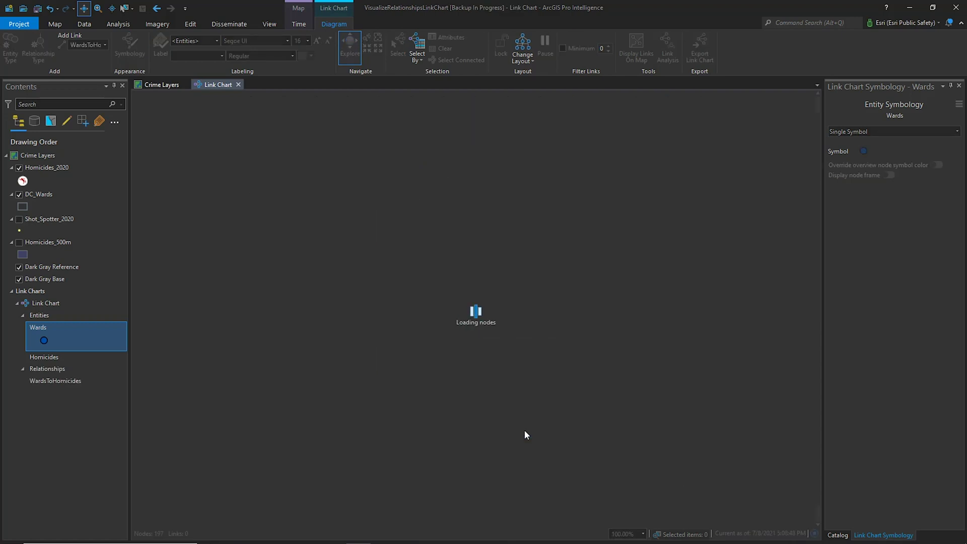
# - Zoom to full extent to see all 189 links clustered around the ward hubs
pyautogui.click(377, 39)
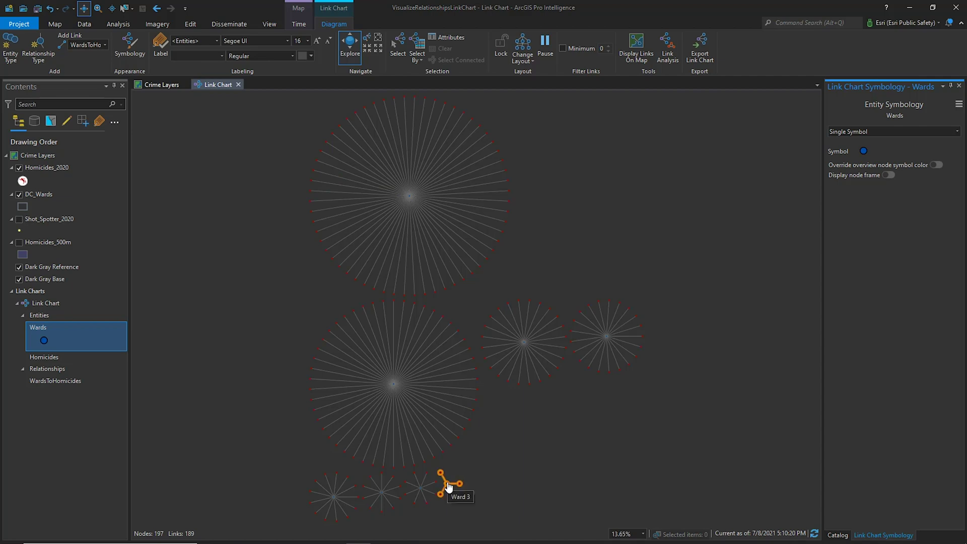
pyautogui.click(48, 304)
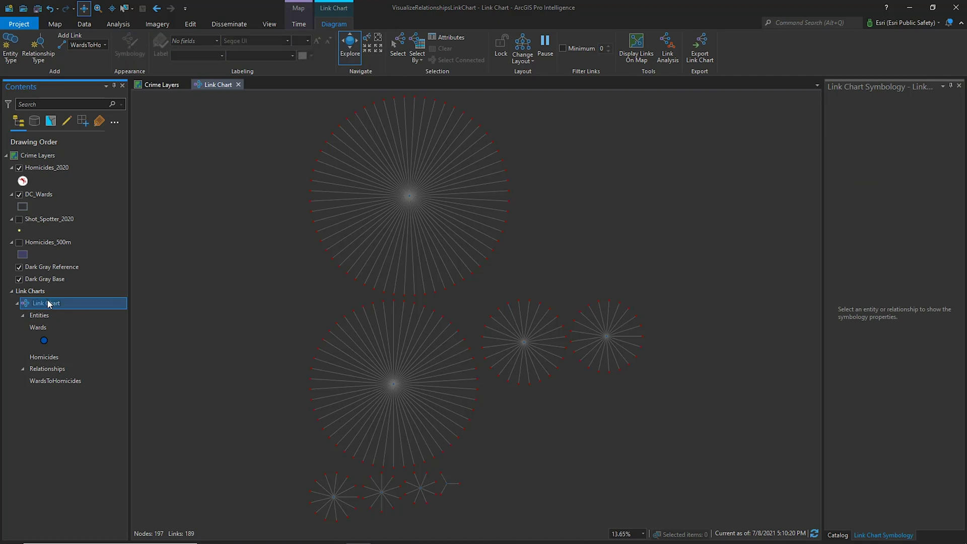
# - Finish renaming the link chart to Wards_Crimes
pyautogui.write('s_Crimes')
pyautogui.press('Return')
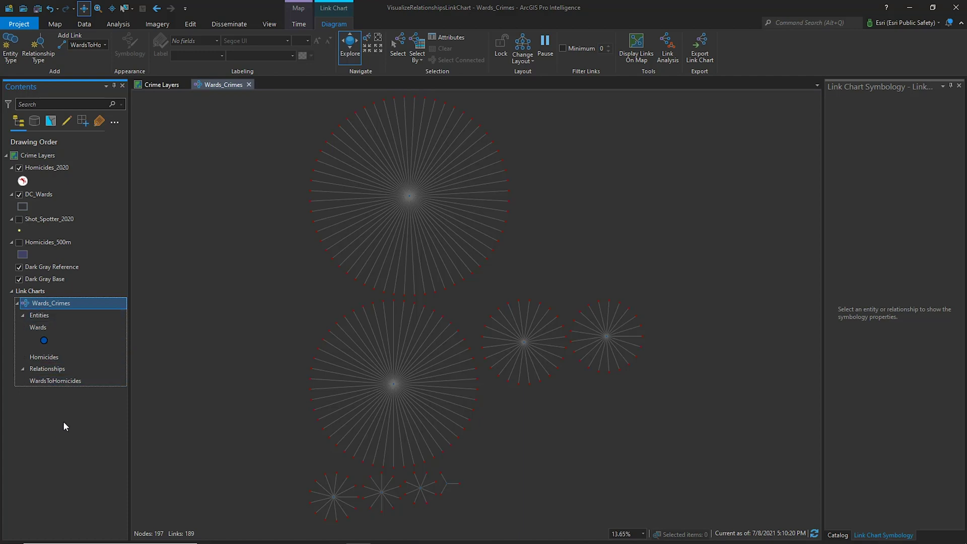
# - Switch to the Crime Layers map and turn on the Shot_Spotter_2020 and Homicides_500m layers
pyautogui.click(158, 86)
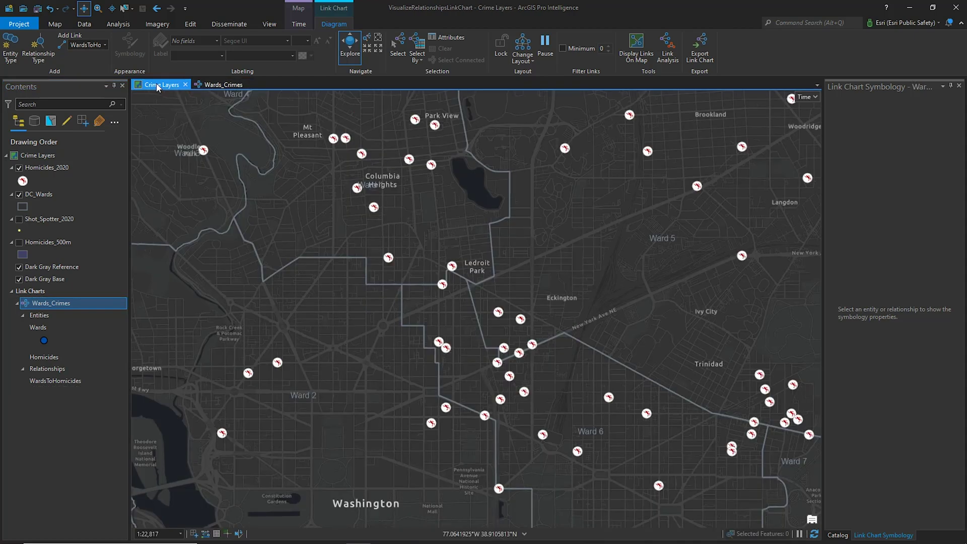
pyautogui.click(43, 194)
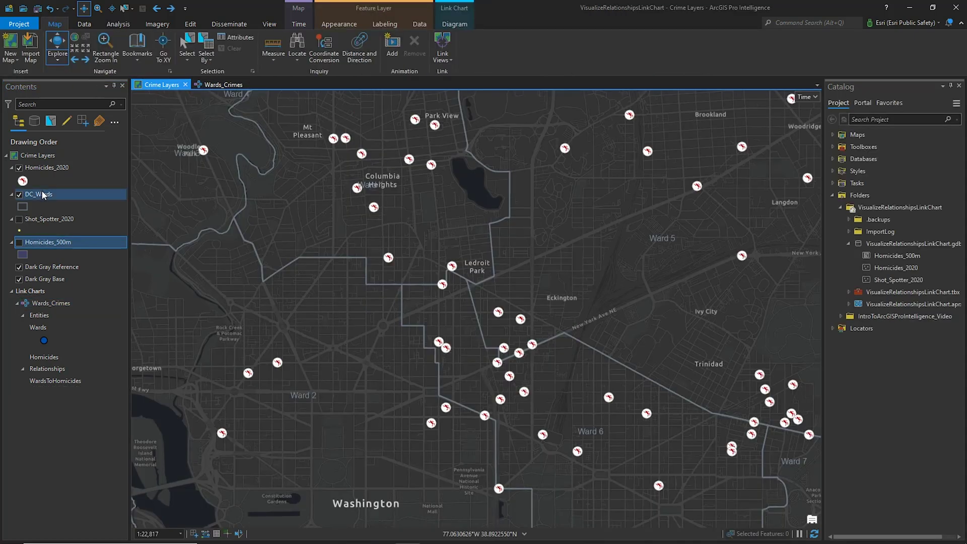
pyautogui.click(46, 167)
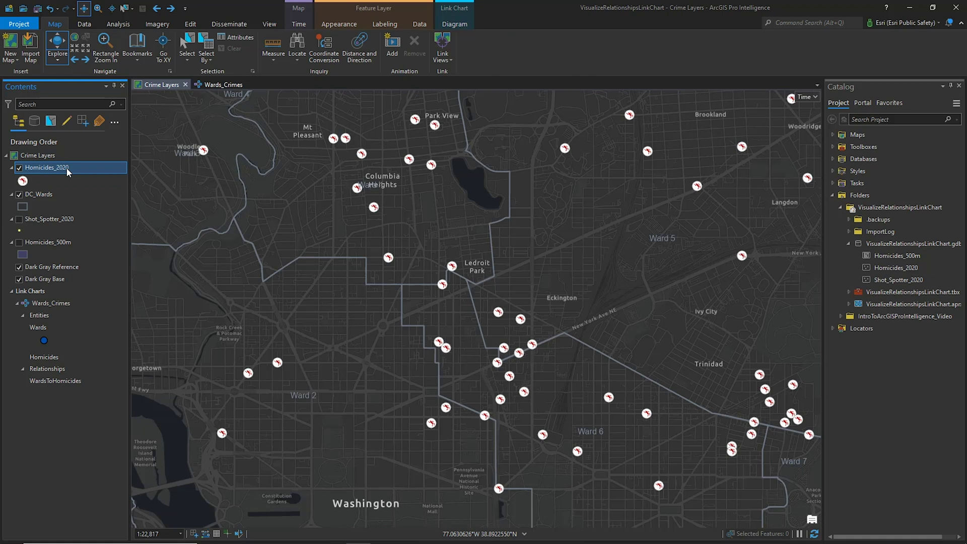
pyautogui.click(19, 218)
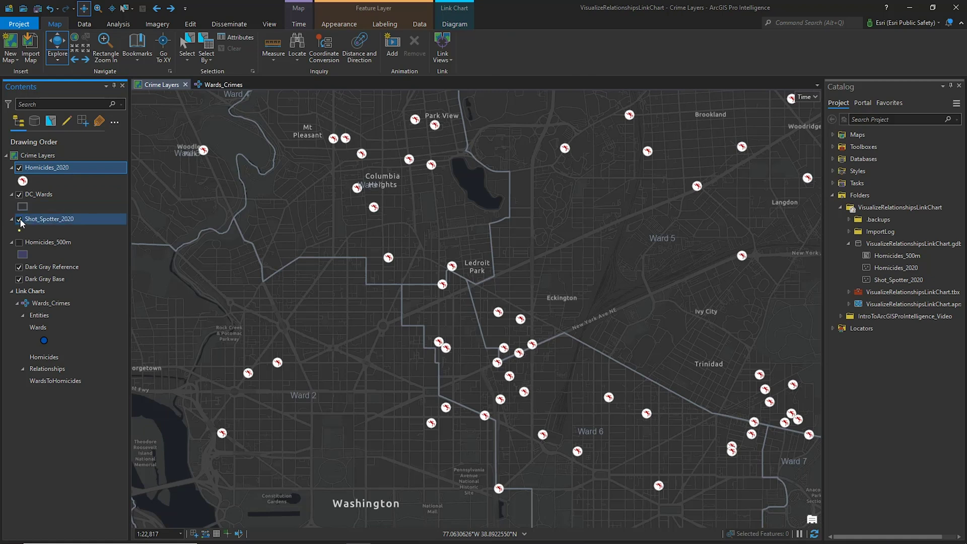
pyautogui.click(33, 218)
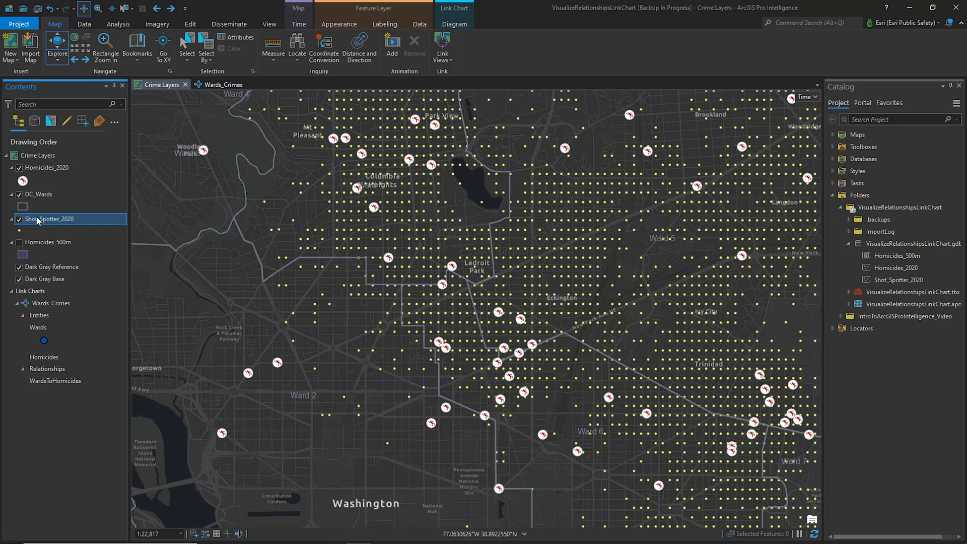
pyautogui.click(19, 244)
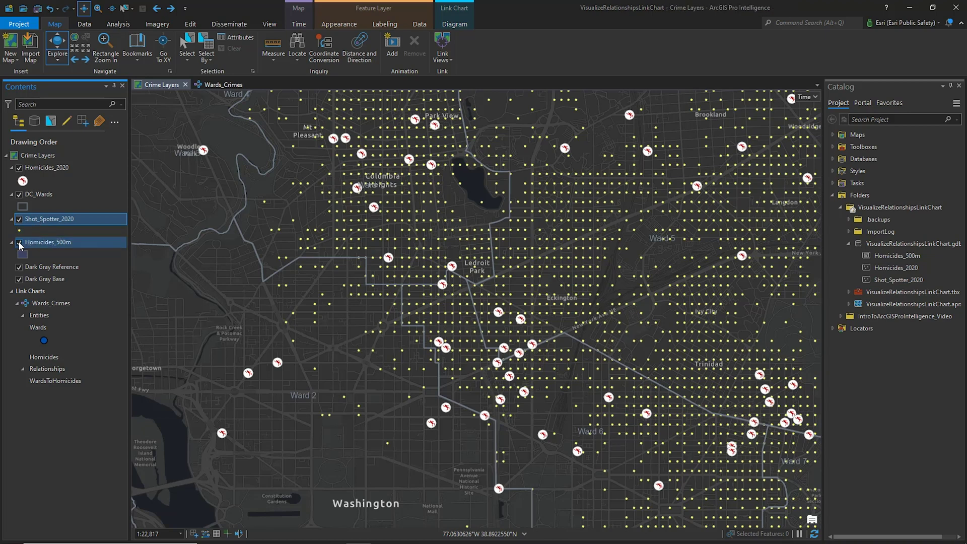
# - Review the Homicides_500m attribute table's 197 buffer records and Join_Count fields, then close it
pyautogui.click(36, 244)
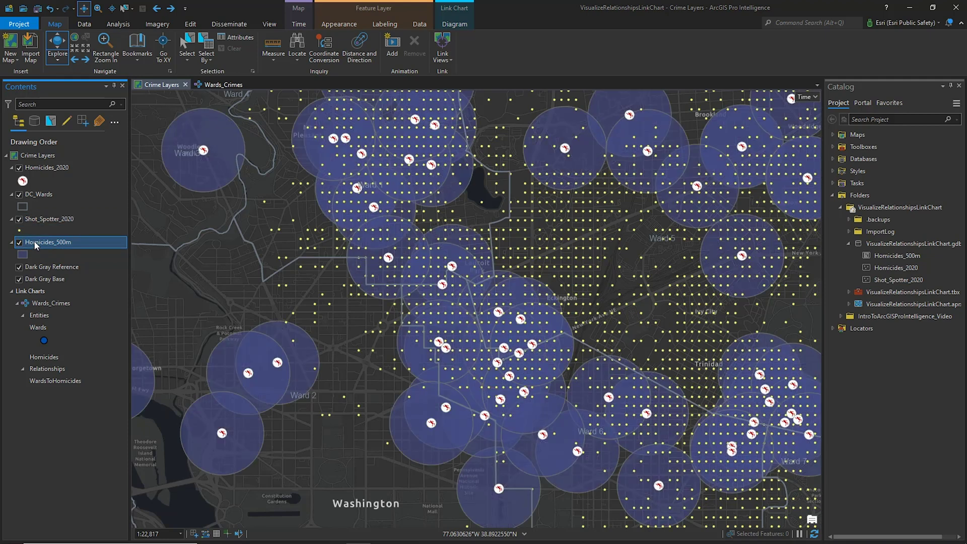
pyautogui.rightClick(36, 244)
pyautogui.click(58, 226)
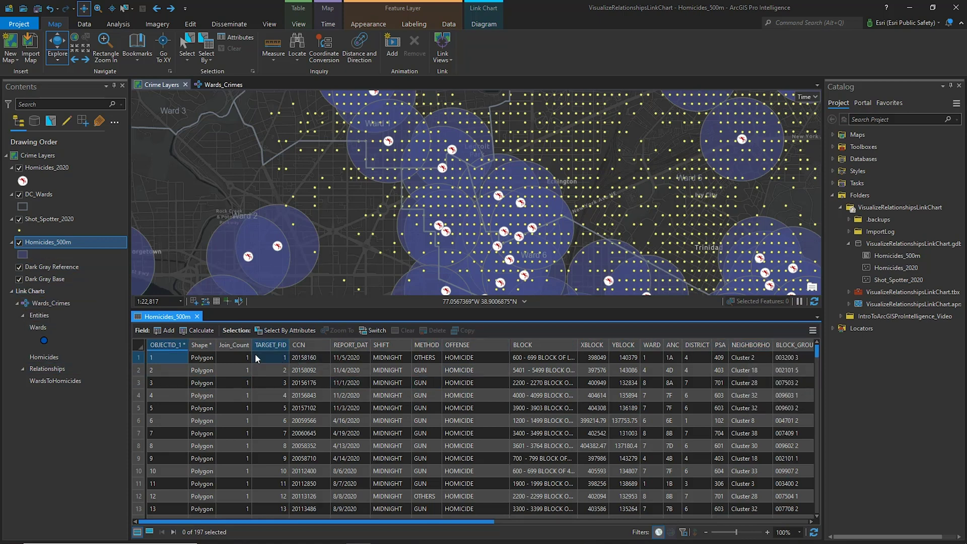
pyautogui.click(197, 316)
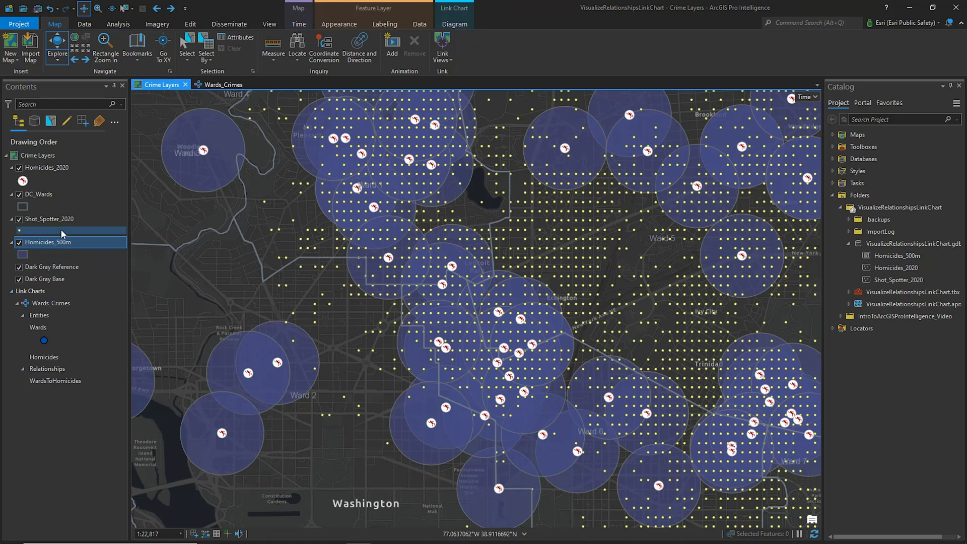
pyautogui.click(122, 25)
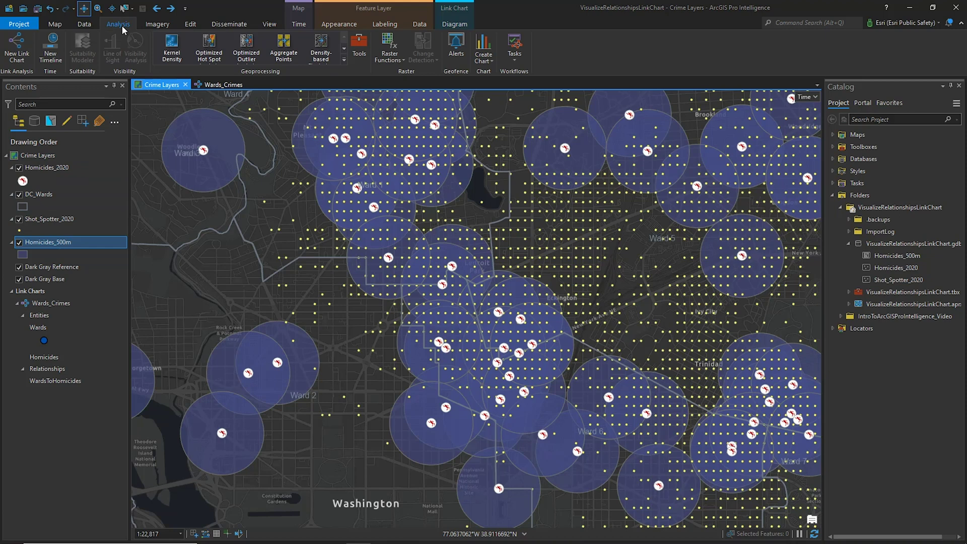
# - Set Compare Areas inputs to Shot_Spotter_2020 points and Homicides_500m areas, output CA_Shot_Spotter_Homicides
pyautogui.click(345, 59)
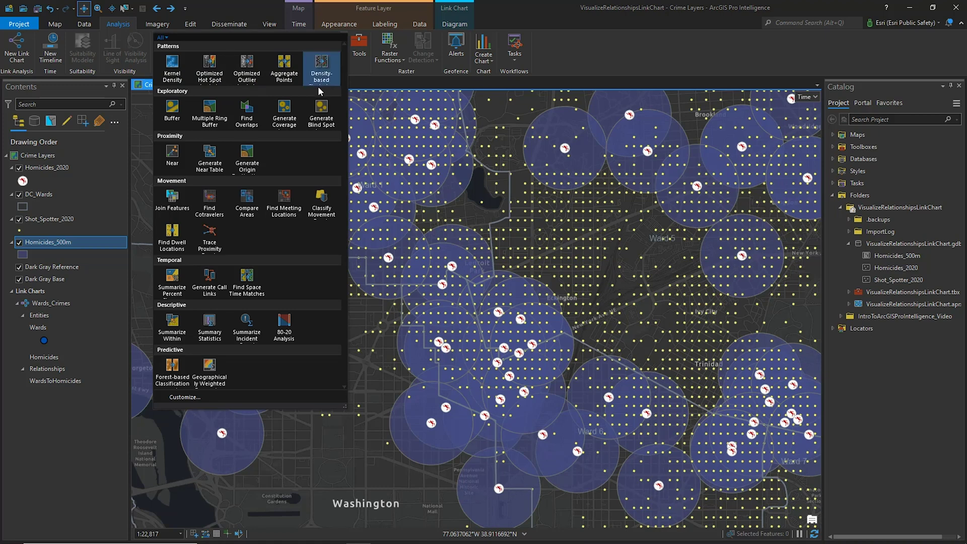
pyautogui.click(247, 204)
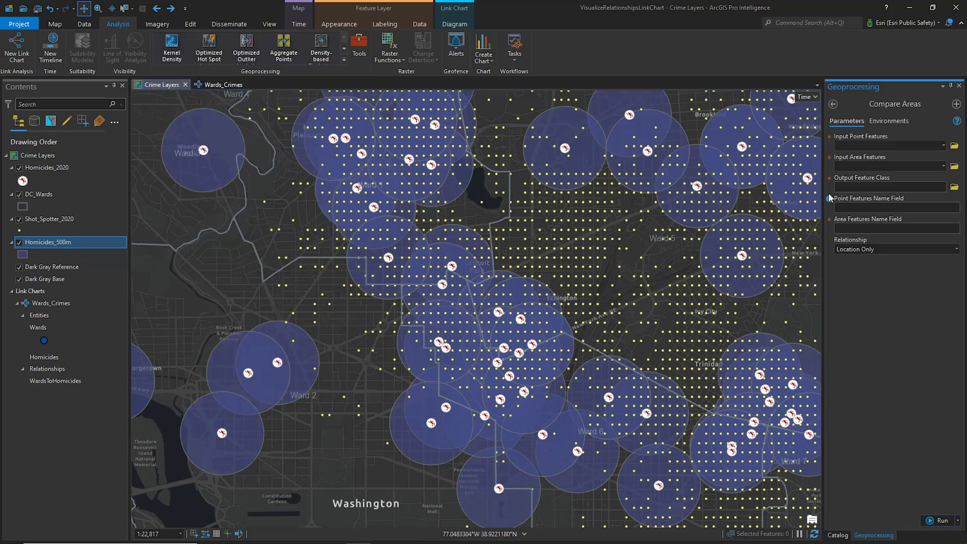
pyautogui.click(943, 145)
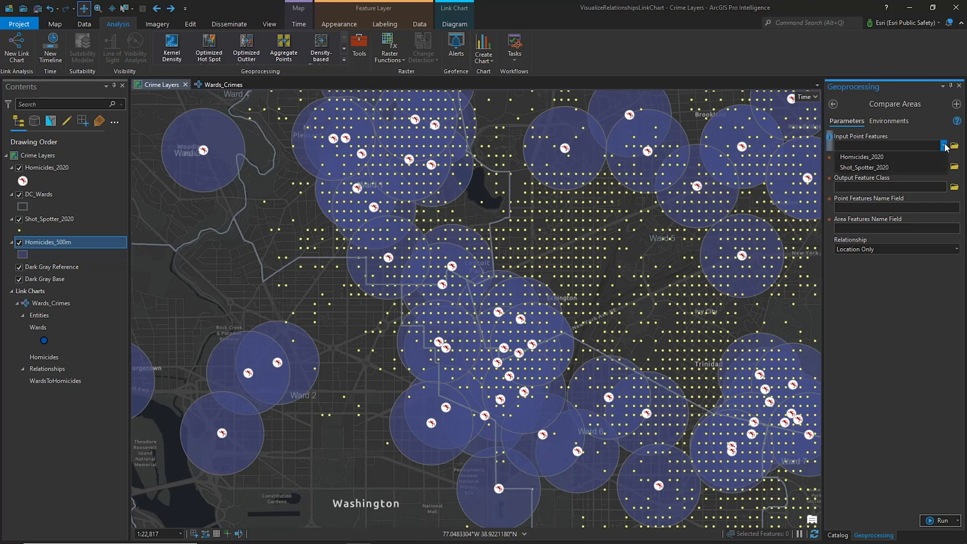
pyautogui.click(873, 173)
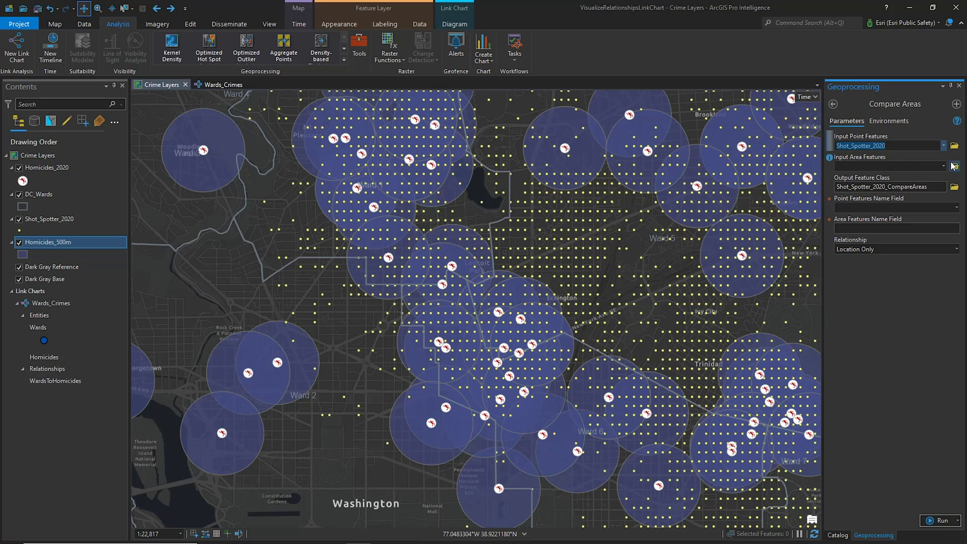
pyautogui.click(945, 167)
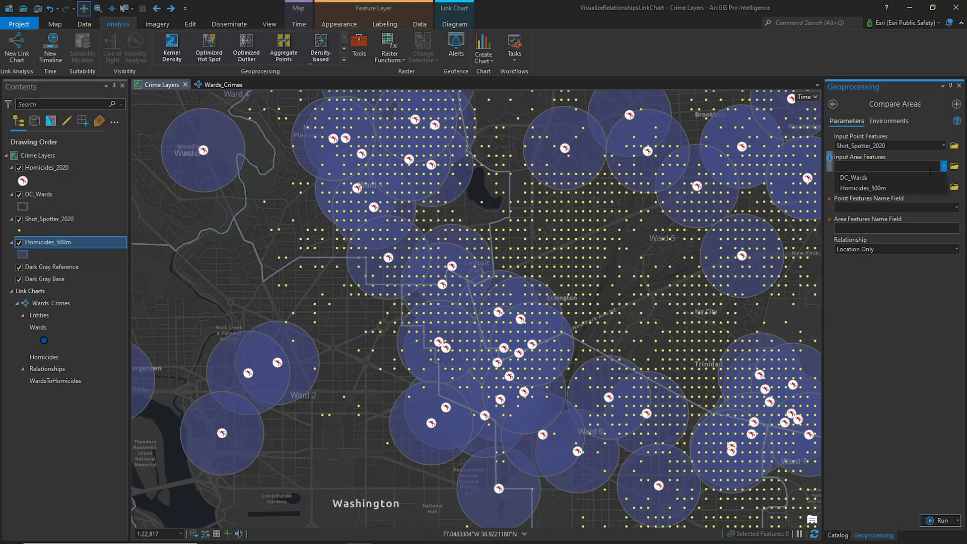
pyautogui.click(890, 190)
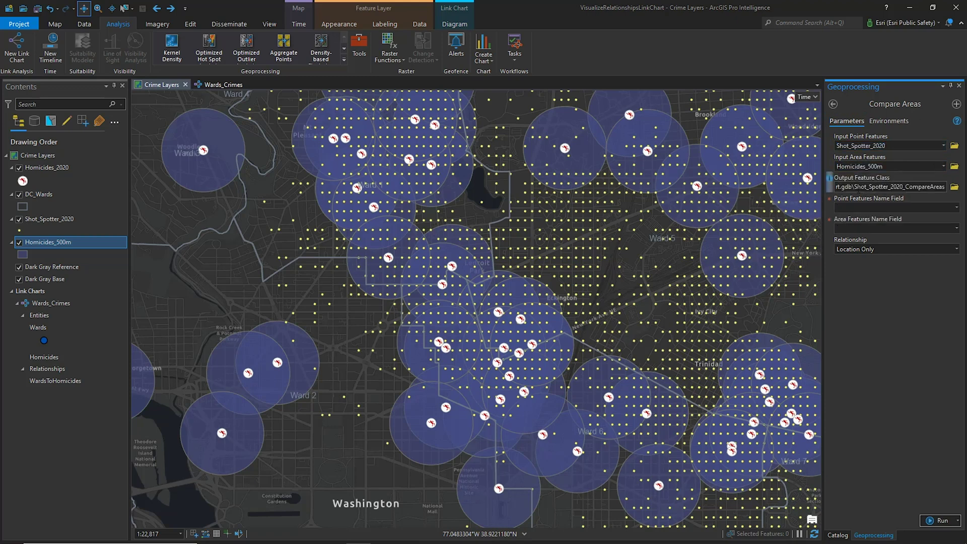
pyautogui.doubleClick(918, 188)
pyautogui.write('CA_Shot_Spotter_Hm')
pyautogui.press('BackSpace')
pyautogui.write('omicides')
# - Use ID and CCN as name fields, compare by Location and Time within 1 day, and run
pyautogui.click(956, 207)
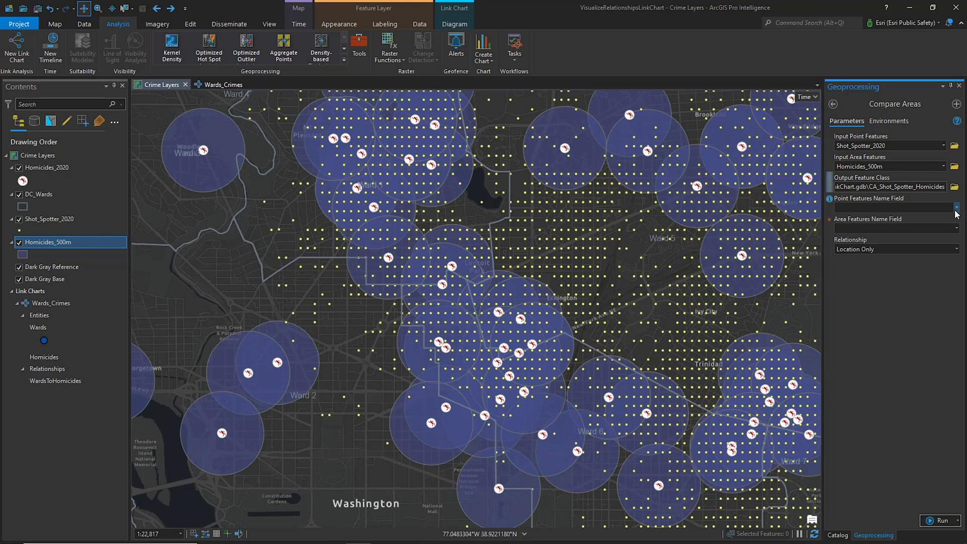
pyautogui.click(852, 250)
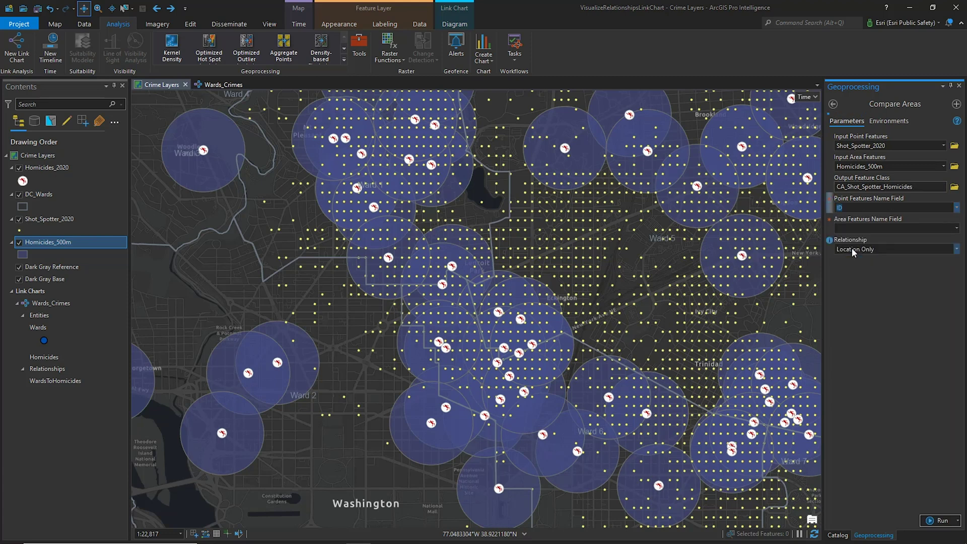
pyautogui.click(887, 228)
pyautogui.click(851, 260)
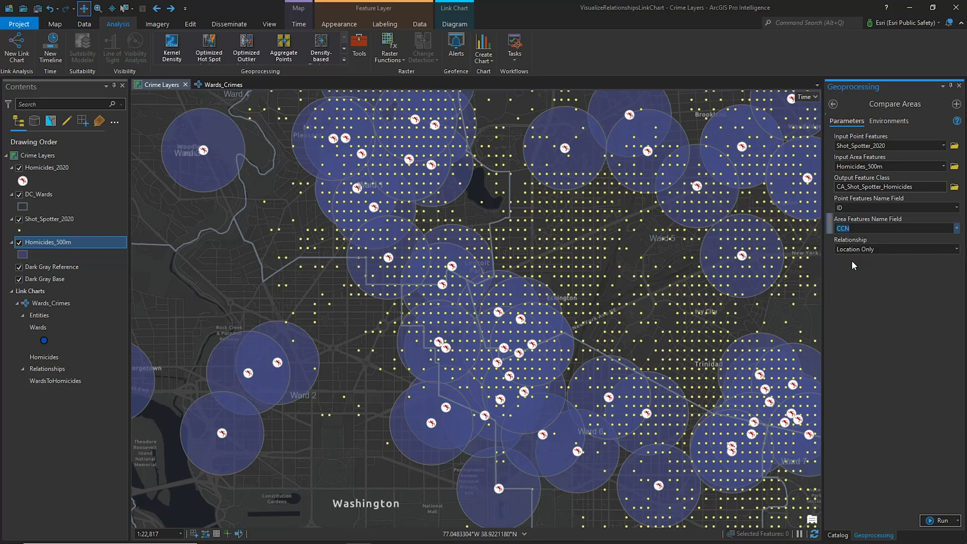
pyautogui.click(957, 249)
pyautogui.click(900, 271)
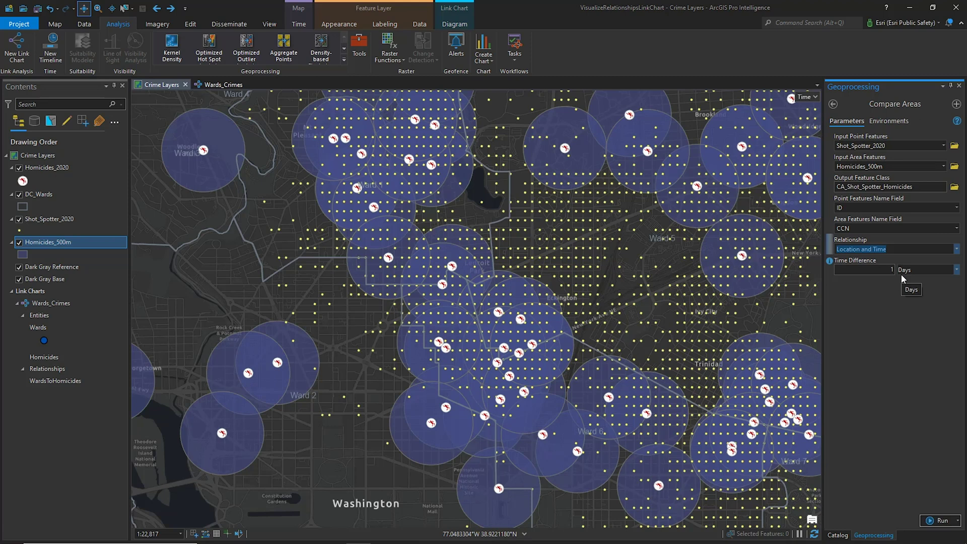
pyautogui.click(933, 524)
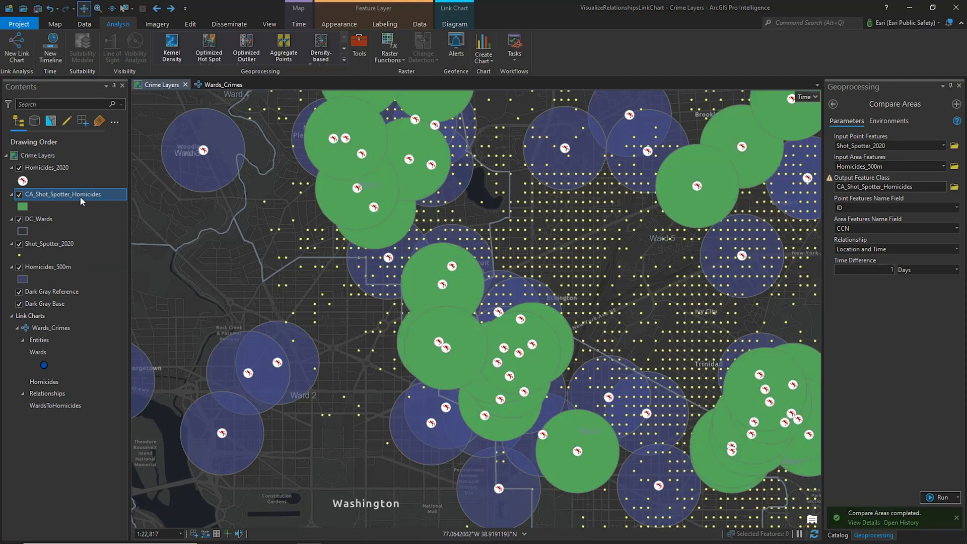
# - Sort the CA_Shot_Spotter_Homicides attribute table ascending by Area_ID and inspect the repeated values
pyautogui.rightClick(81, 201)
pyautogui.click(82, 198)
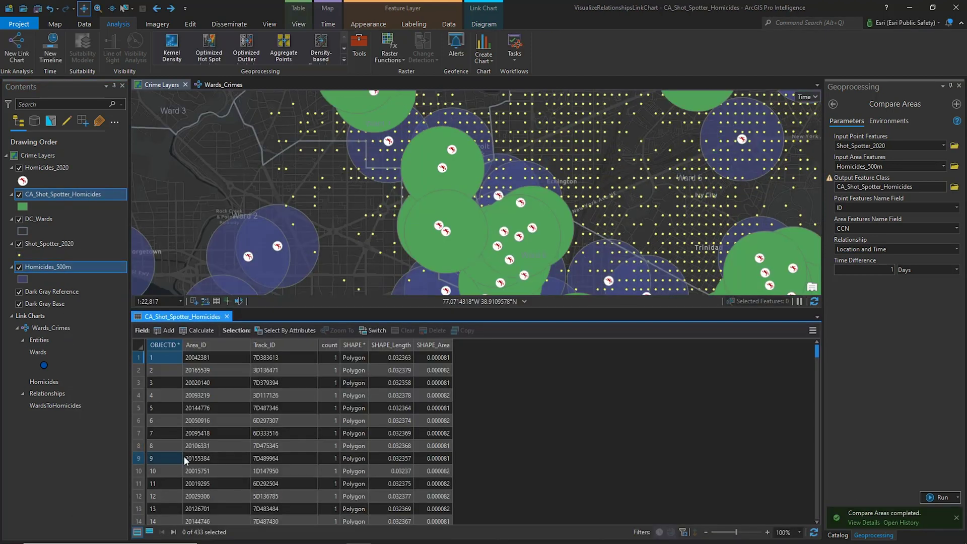
pyautogui.rightClick(222, 346)
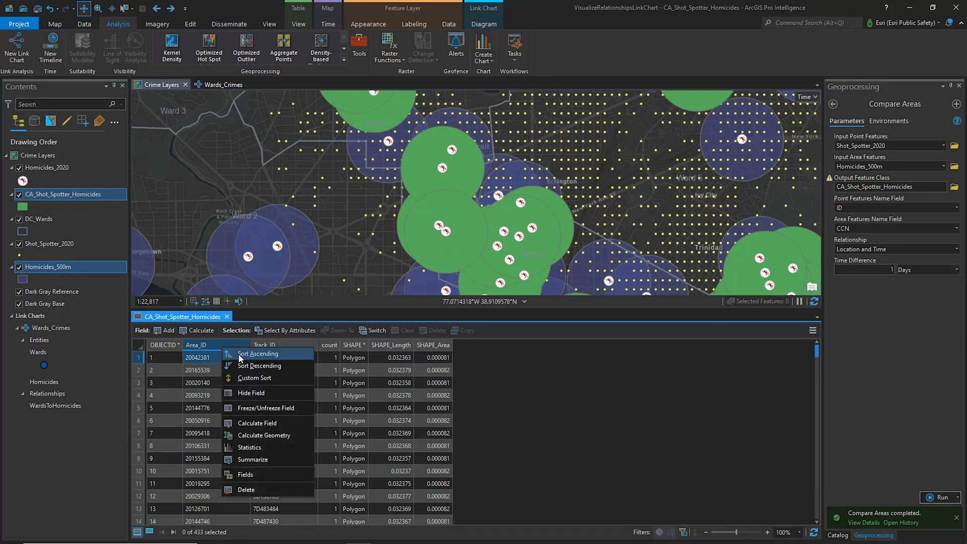
pyautogui.click(239, 356)
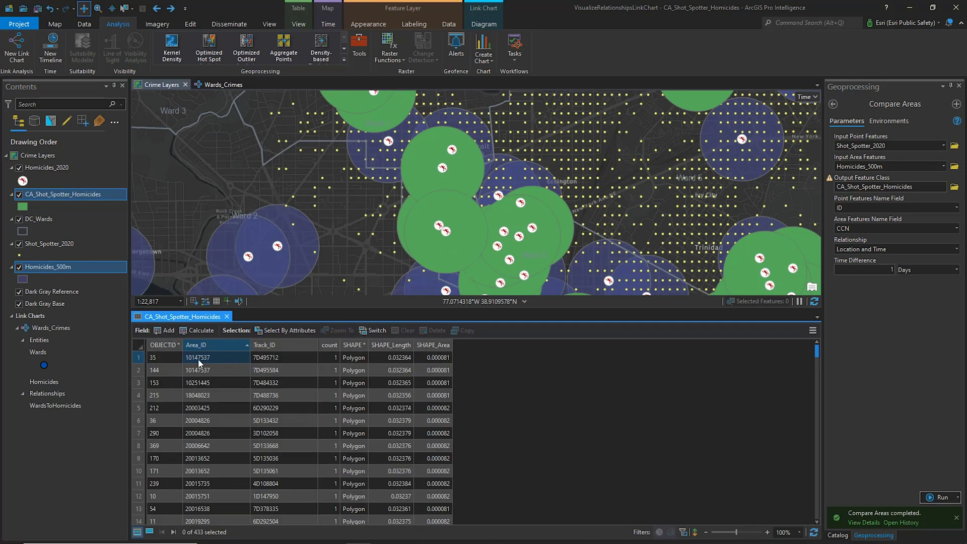
pyautogui.moveTo(198, 359); pyautogui.dragTo(198, 367)
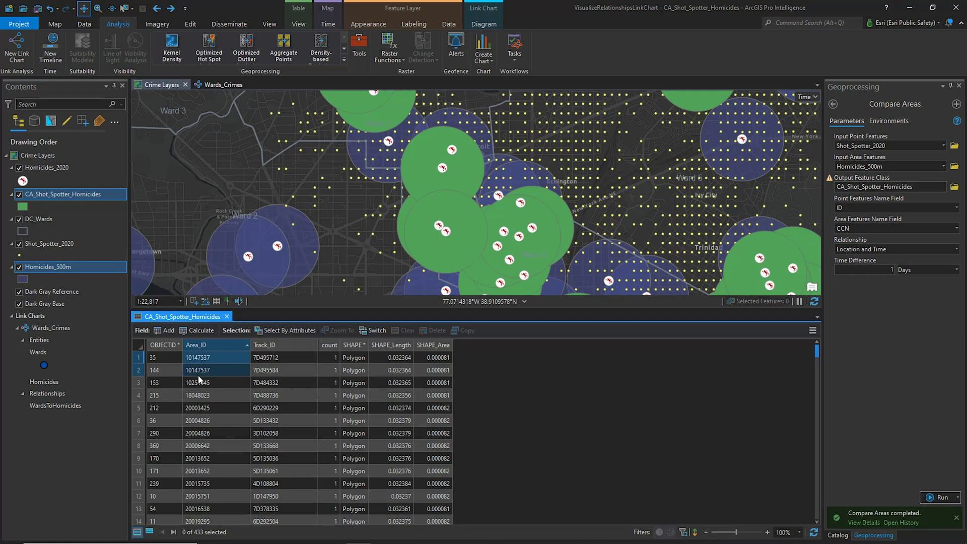
pyautogui.moveTo(233, 380); pyautogui.dragTo(291, 358)
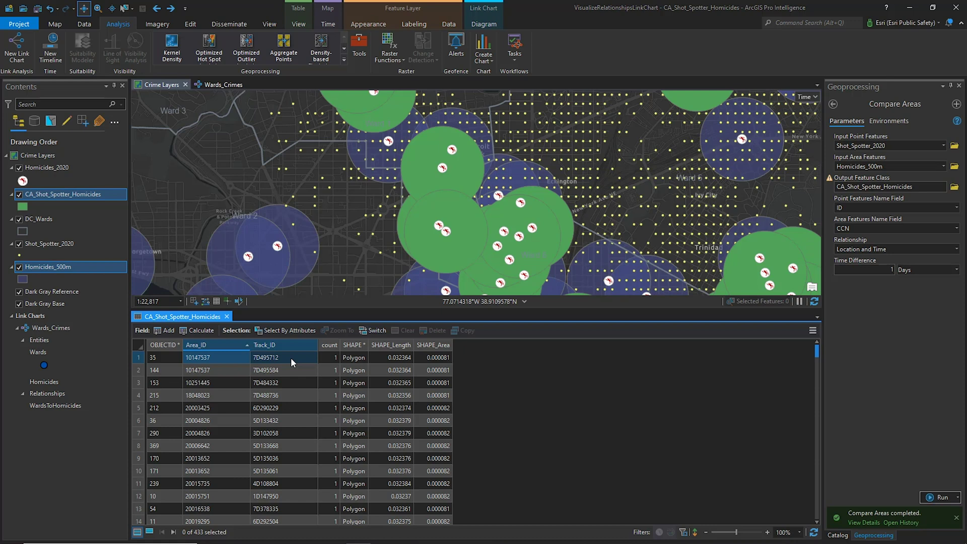
pyautogui.moveTo(291, 357); pyautogui.dragTo(271, 357)
pyautogui.moveTo(271, 357); pyautogui.dragTo(234, 327)
# - Close the table, hide Homicides_500m, and move CA_Shot_Spotter_Homicides below Shot_Spotter_2020
pyautogui.click(227, 317)
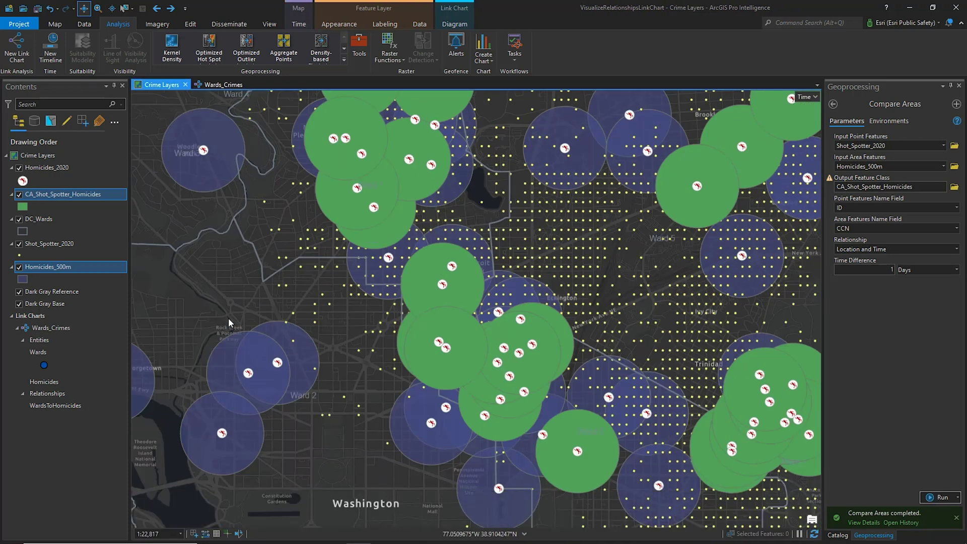
pyautogui.click(19, 267)
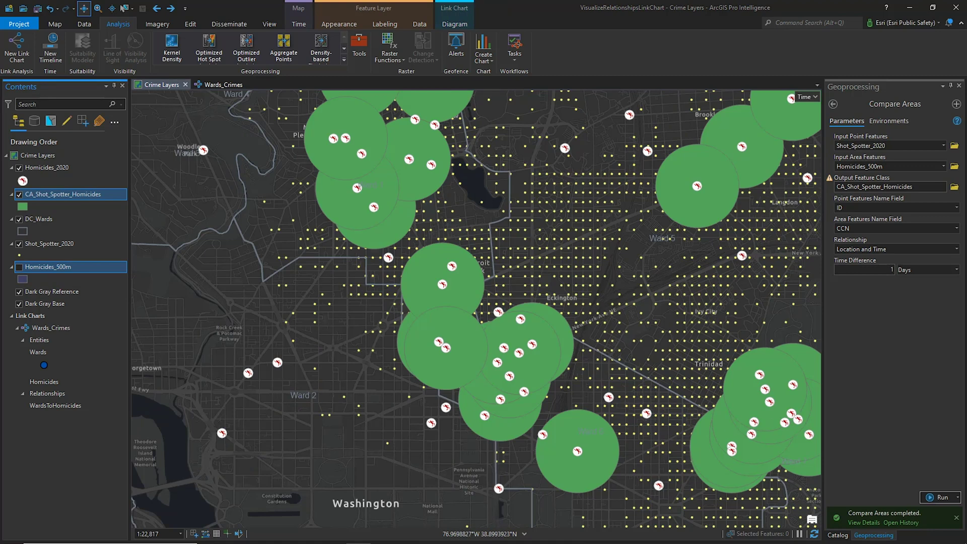
pyautogui.moveTo(110, 197); pyautogui.dragTo(109, 253)
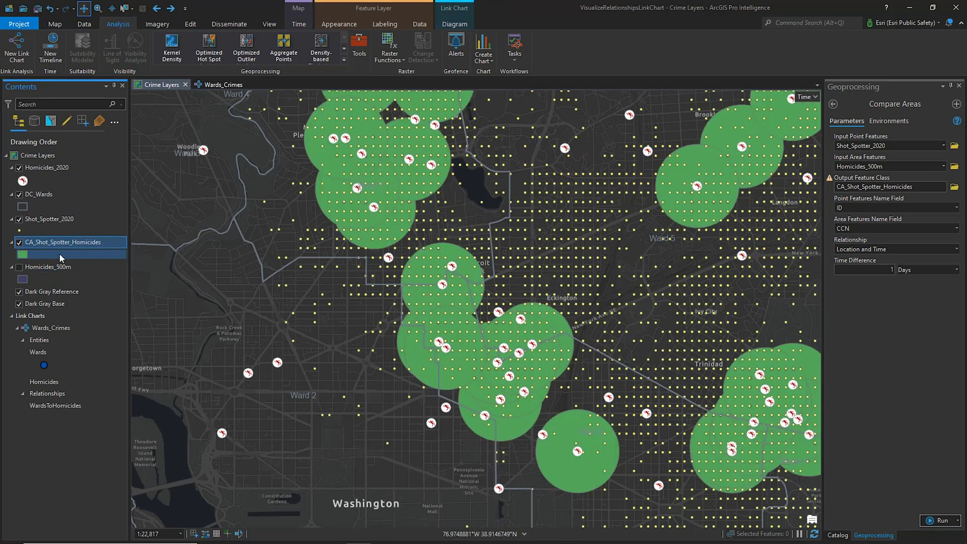
# - Select the Wards_Crimes link chart and bring up its view and diagram tools
pyautogui.click(50, 328)
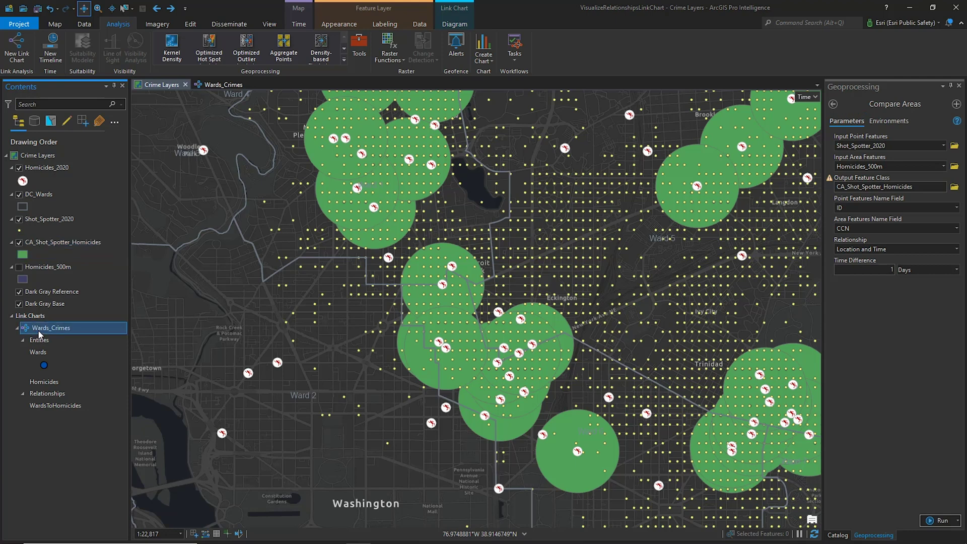
pyautogui.click(328, 23)
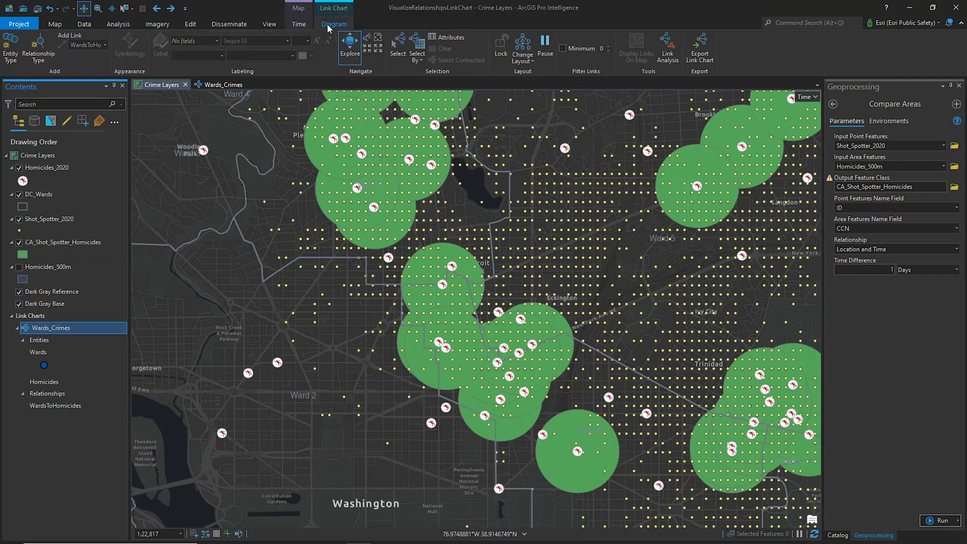
pyautogui.click(231, 83)
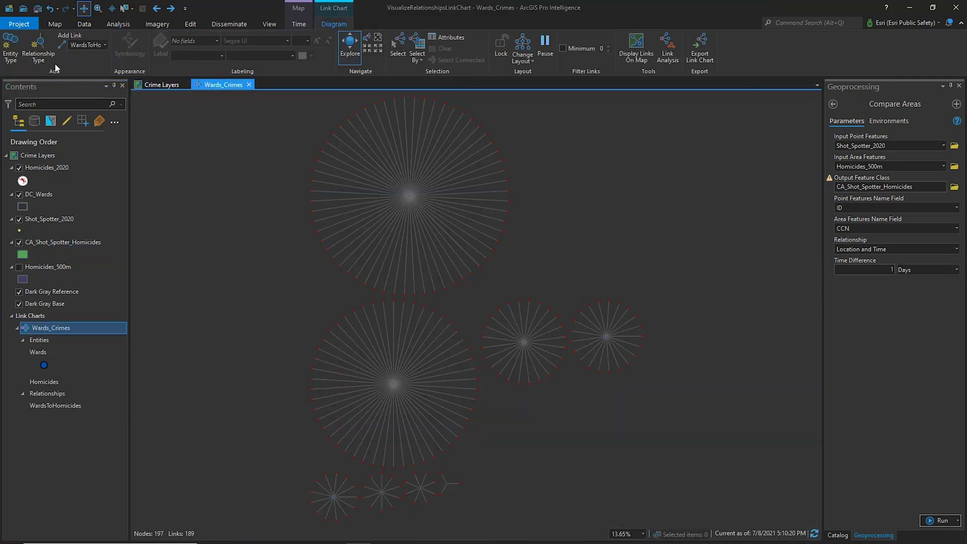
# - Define an entity type named ShotSpotterbyID from Shot_Spotter_2020, identified by the ID field
pyautogui.click(10, 51)
pyautogui.click(453, 235)
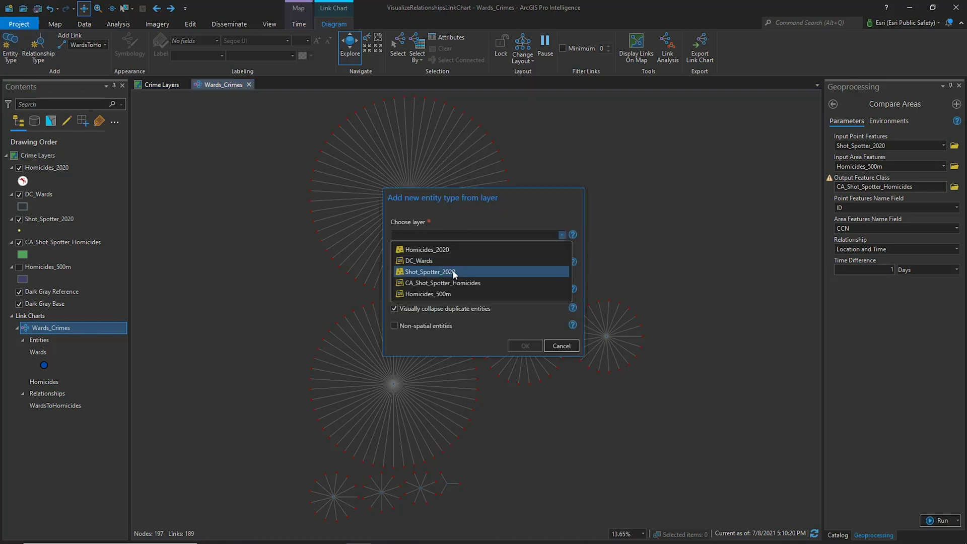
pyautogui.click(453, 272)
pyautogui.click(548, 271)
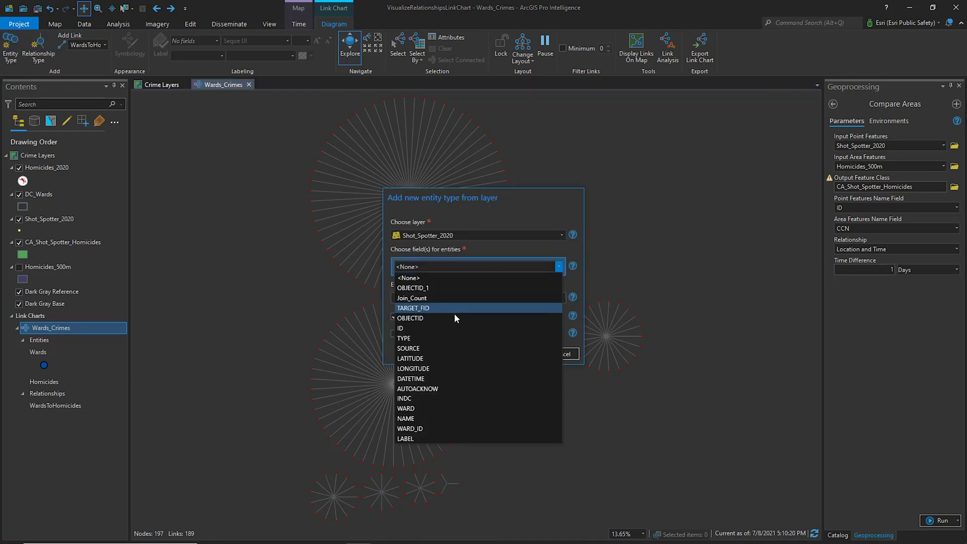
pyautogui.click(444, 326)
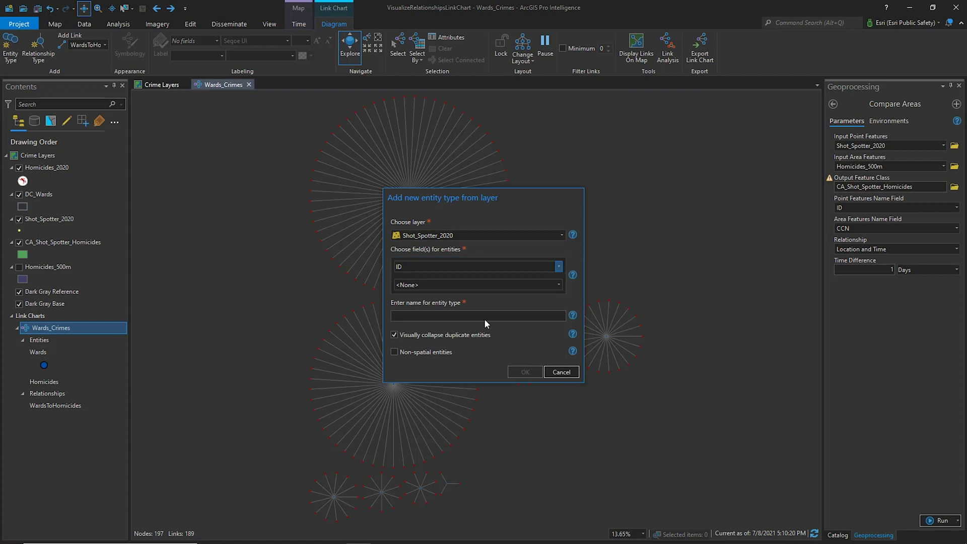
pyautogui.click(485, 317)
pyautogui.write('ShotSpotterbyID')
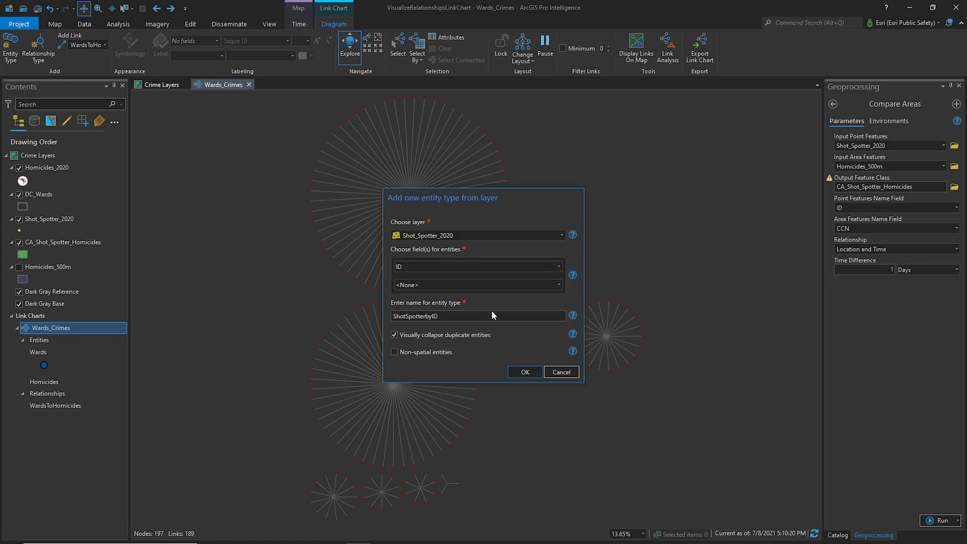
# - Confirm the ShotSpotterbyID entity type, growing the chart to 53,952 nodes, and begin a new relationship type
pyautogui.click(521, 371)
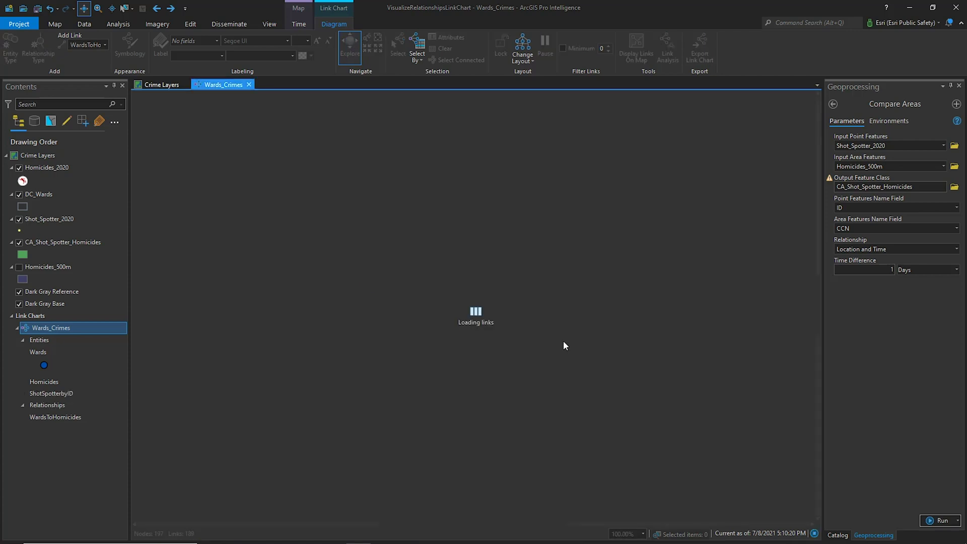
pyautogui.moveTo(563, 341)
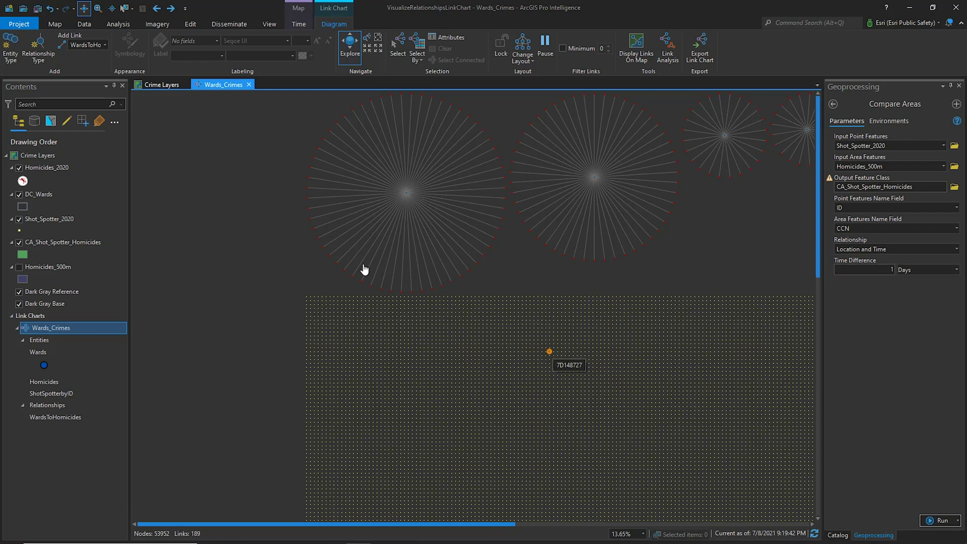
pyautogui.click(41, 56)
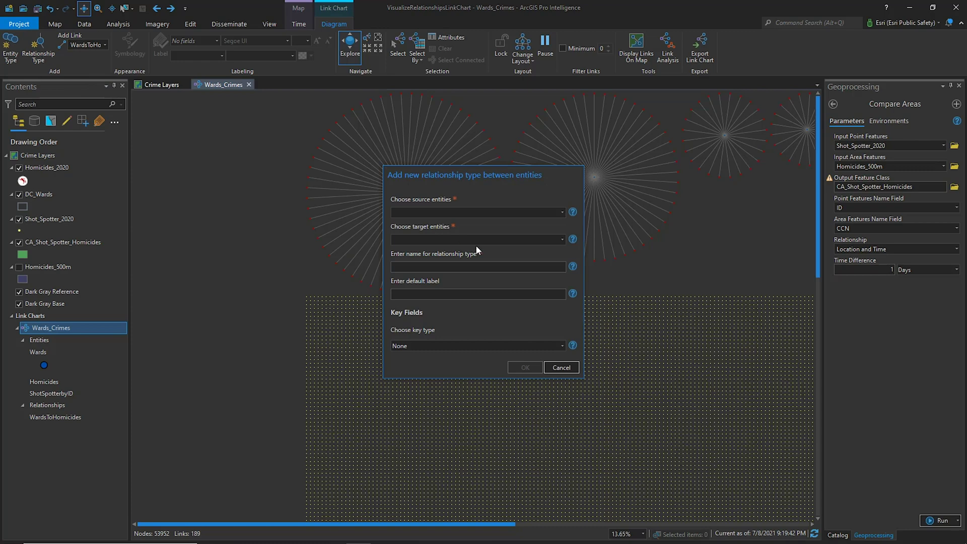
# - Name the relationship HomicidesToShotSpotters, from Homicides source entities to ShotSpotterbyID targets
pyautogui.click(562, 212)
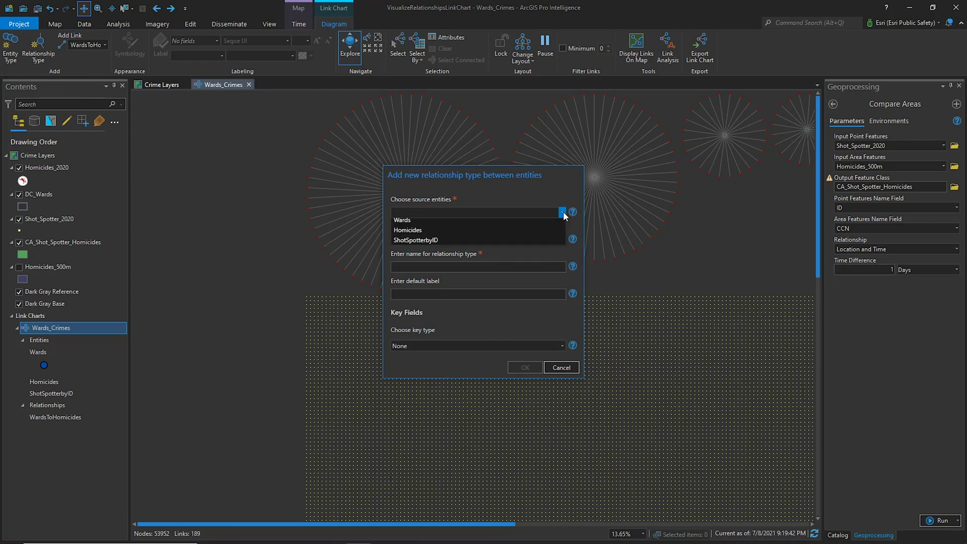
pyautogui.click(470, 235)
pyautogui.click(561, 240)
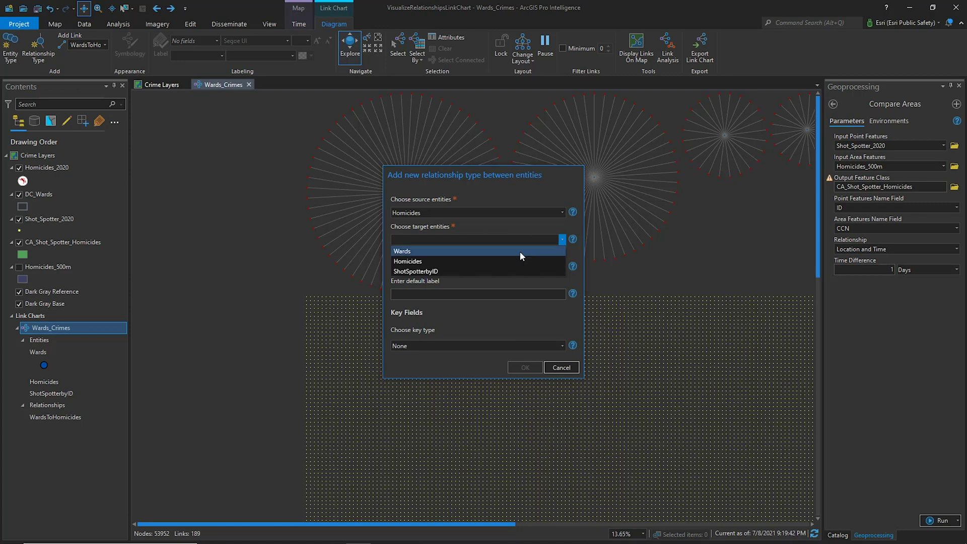
pyautogui.click(445, 272)
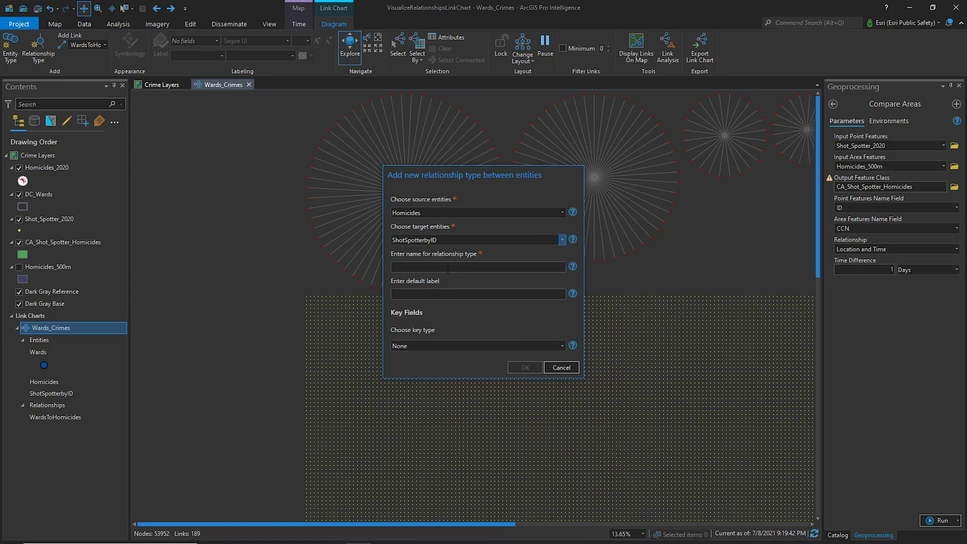
pyautogui.click(448, 268)
pyautogui.write('HomicidesToShotSpo')
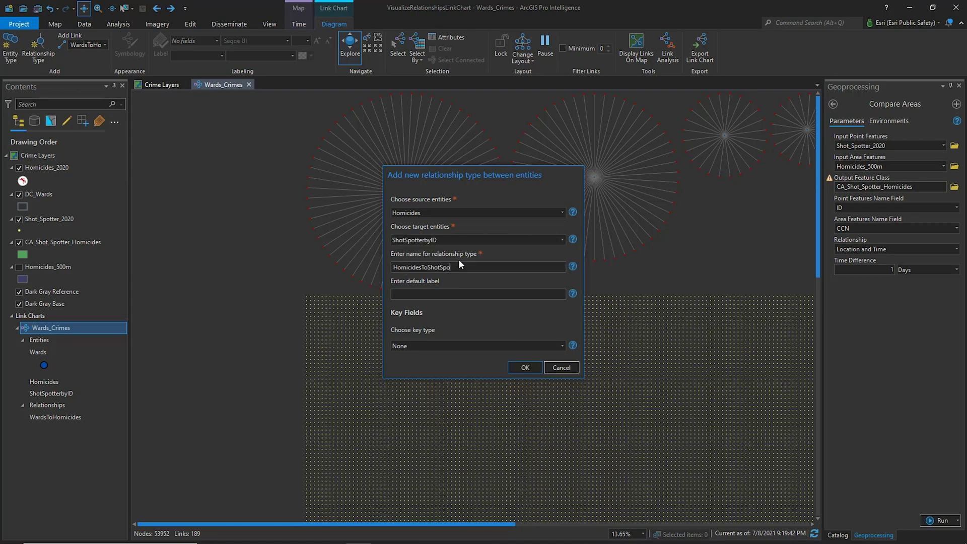
pyautogui.write('tters')
# - Use a foreign key from the CA_Shot_Spotter_Homicides layer for the relationship
pyautogui.click(439, 345)
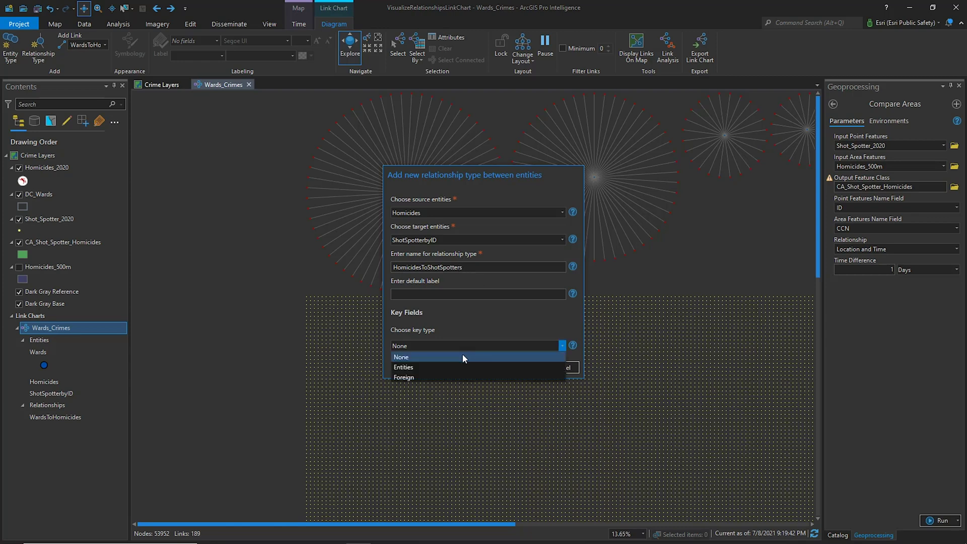
pyautogui.click(436, 377)
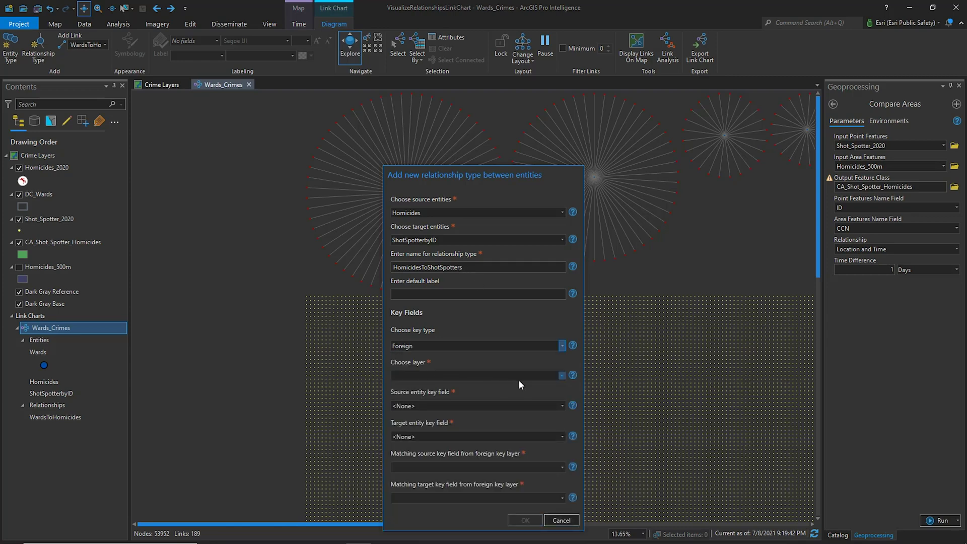
pyautogui.click(562, 376)
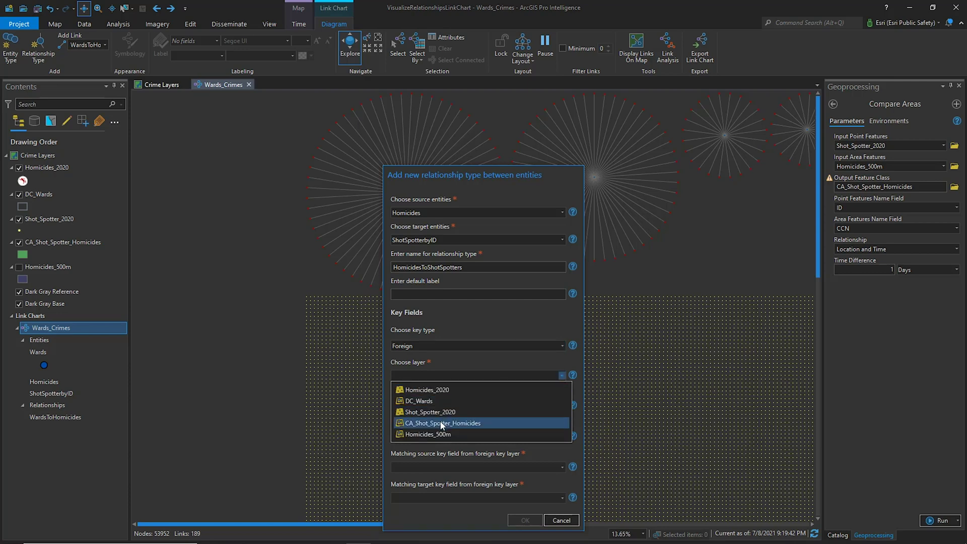
pyautogui.click(440, 423)
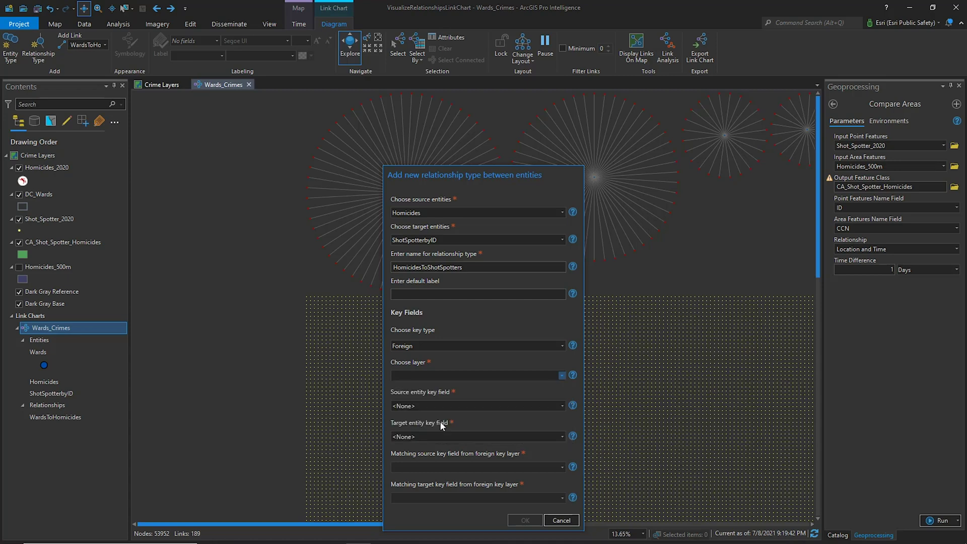
# - Set keys CCN and ID, matched on Area_ID and Track_ID, and create the relationship (622 links)
pyautogui.click(562, 406)
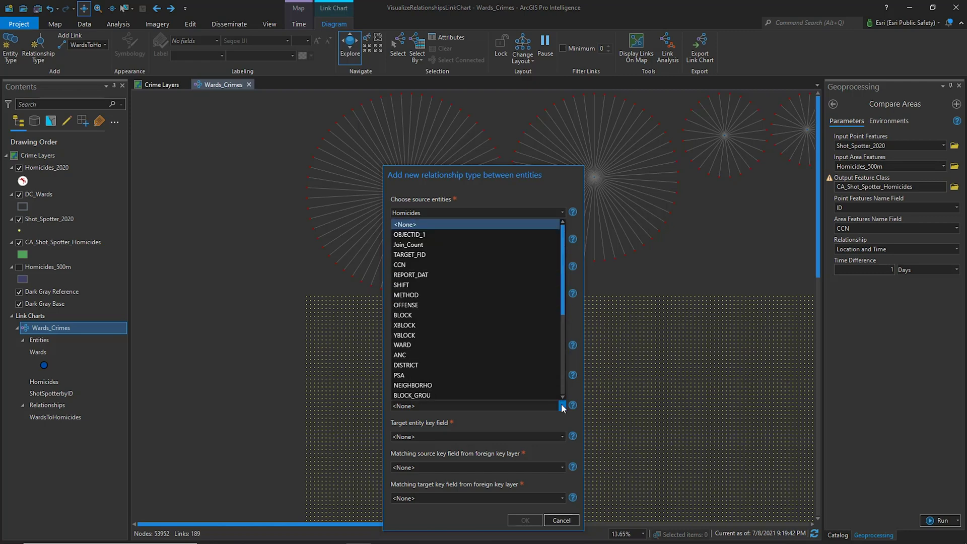
pyautogui.scroll(-1, 509, 331)
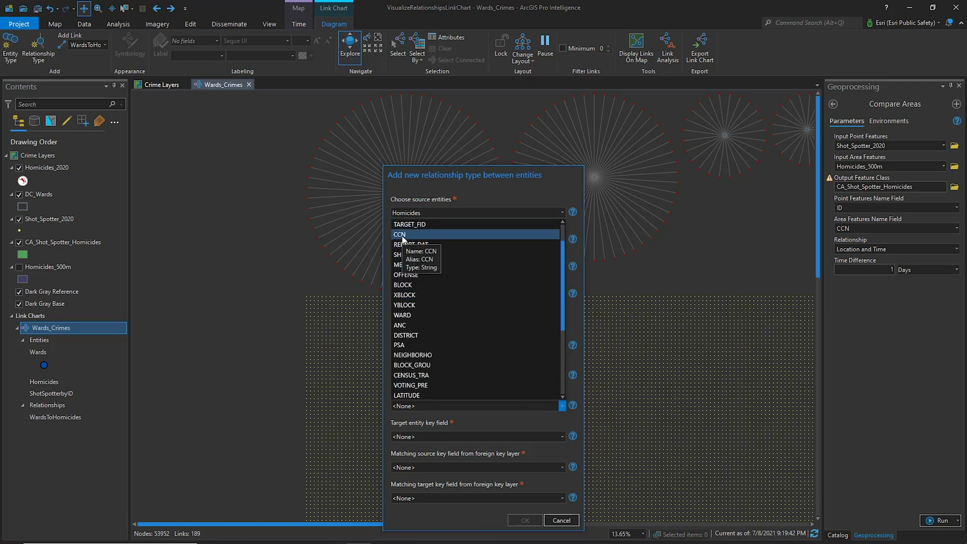
pyautogui.click(401, 235)
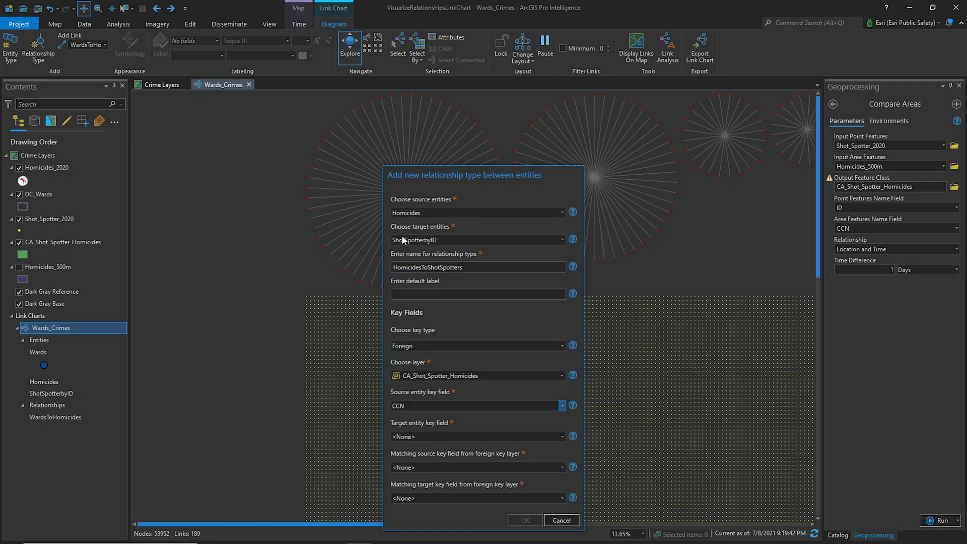
pyautogui.click(562, 436)
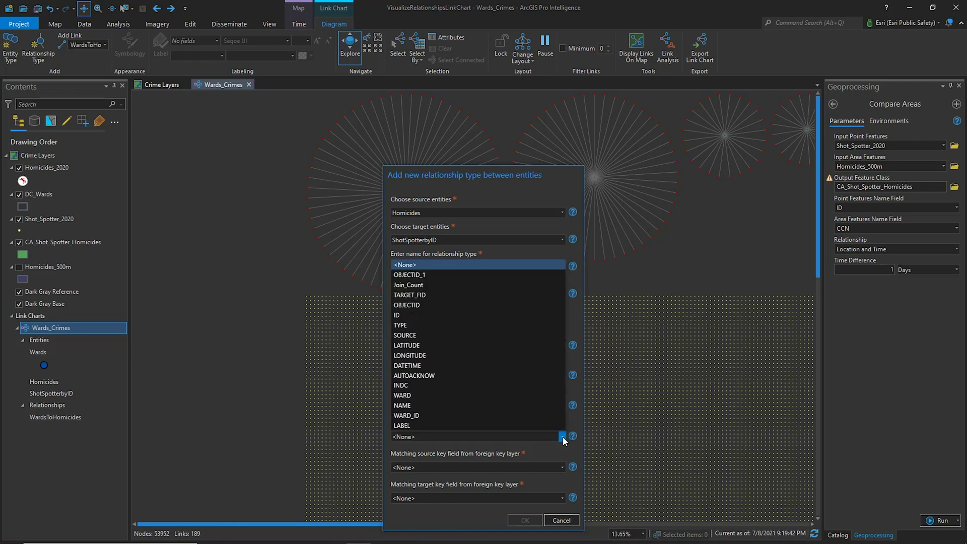
pyautogui.click(403, 316)
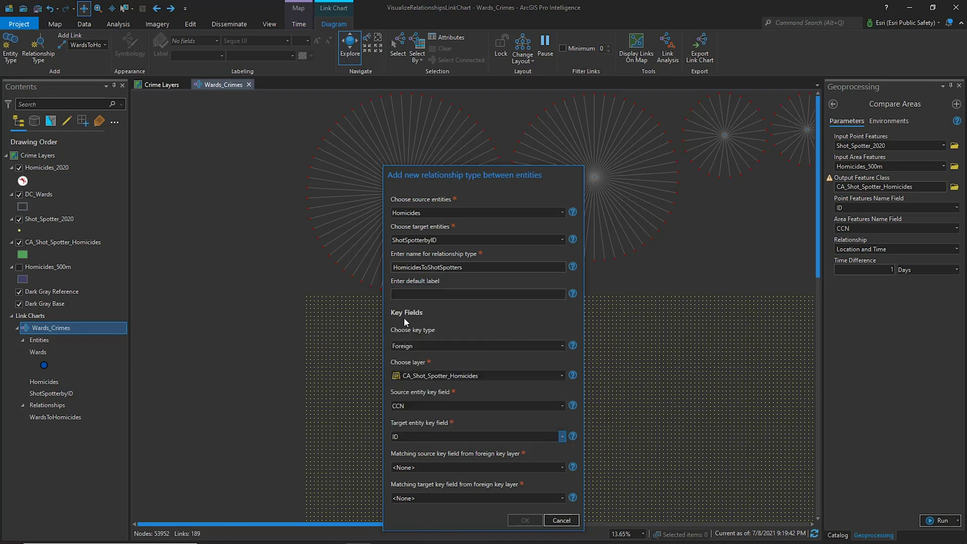
pyautogui.click(563, 468)
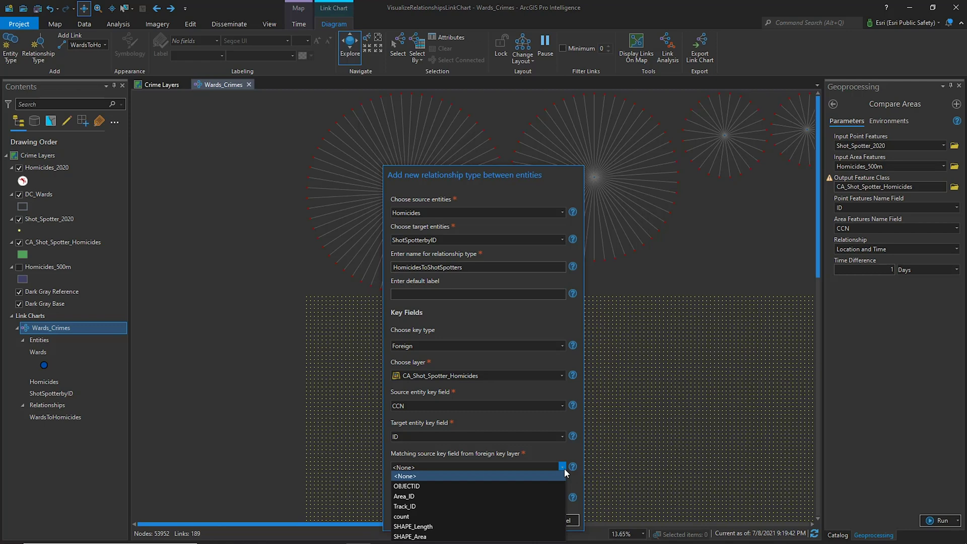
pyautogui.click(412, 498)
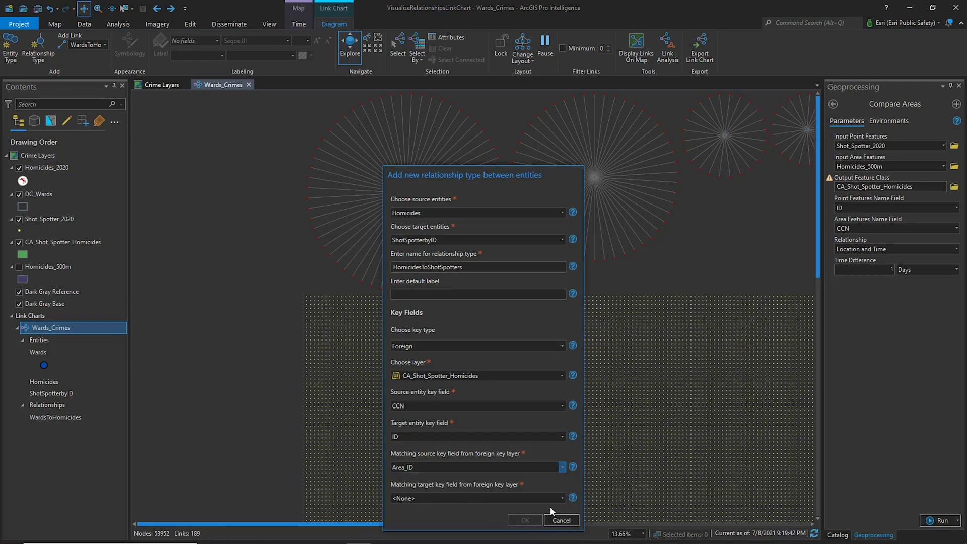
pyautogui.click(562, 498)
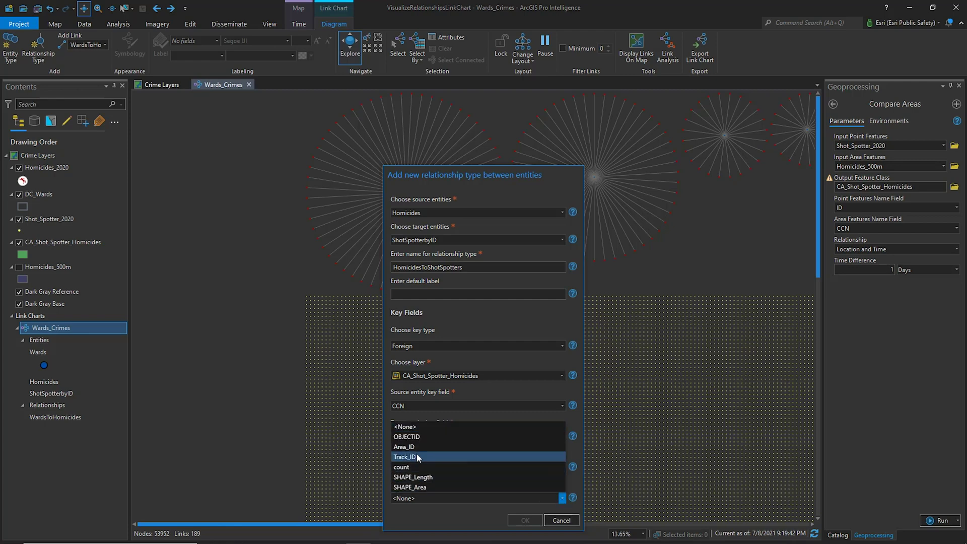
pyautogui.click(468, 457)
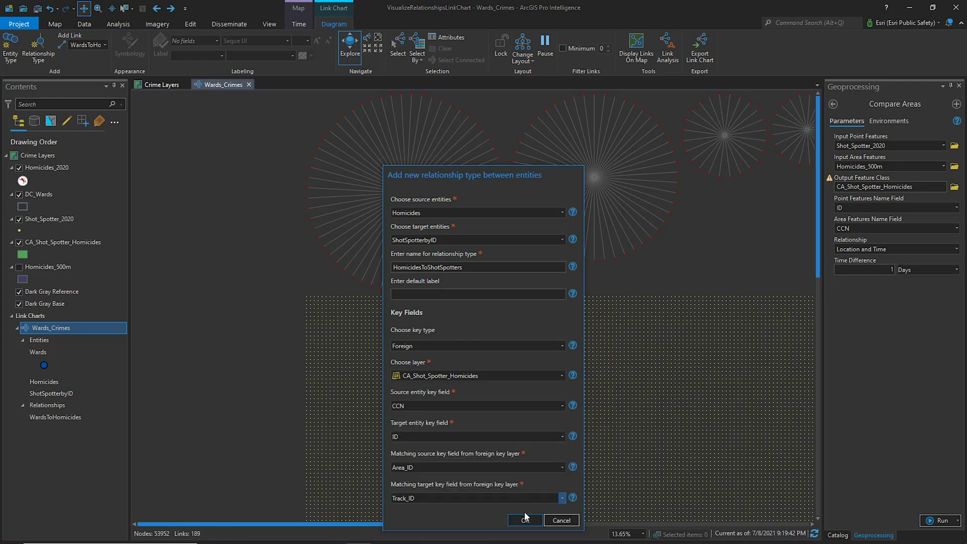
pyautogui.click(524, 522)
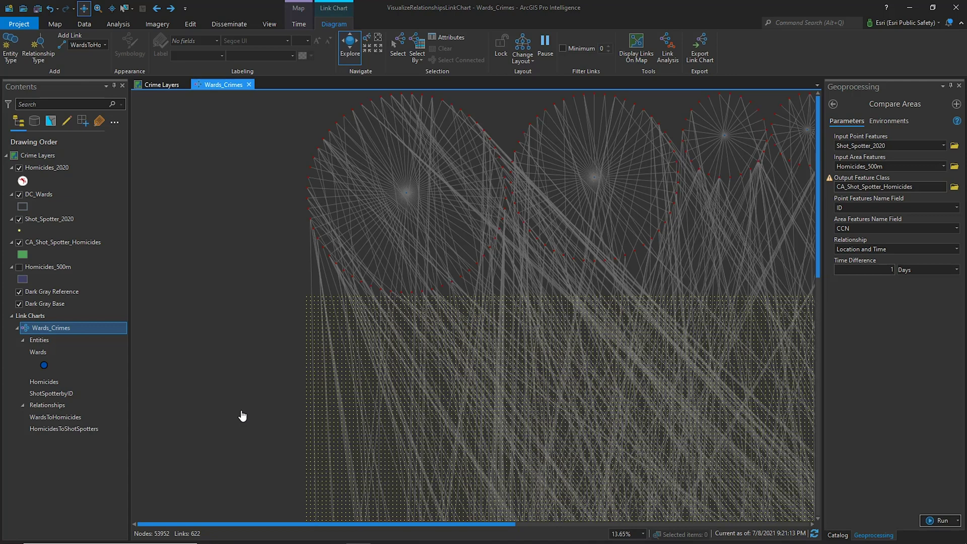
# - Rearrange the link chart into a Clustered layout
pyautogui.scroll(-1, 241, 416)
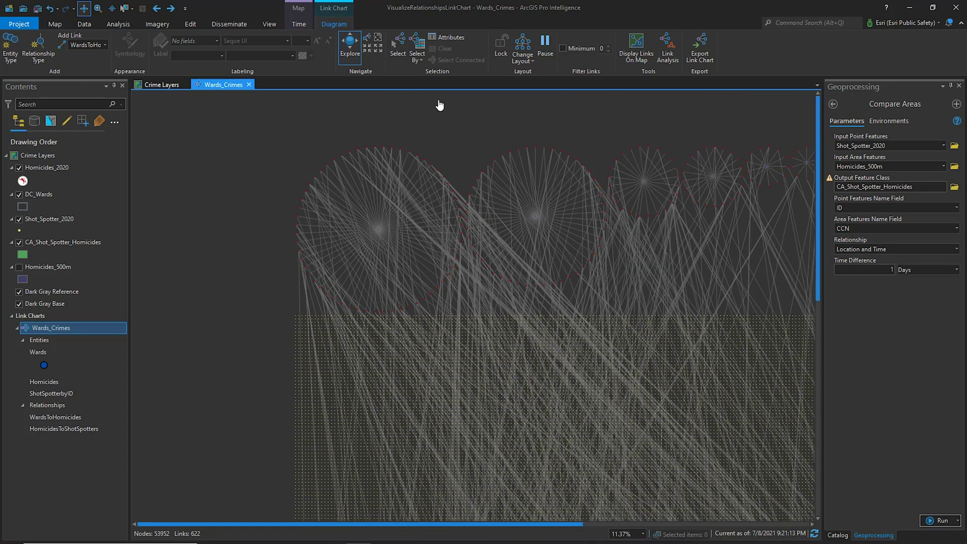
pyautogui.click(533, 61)
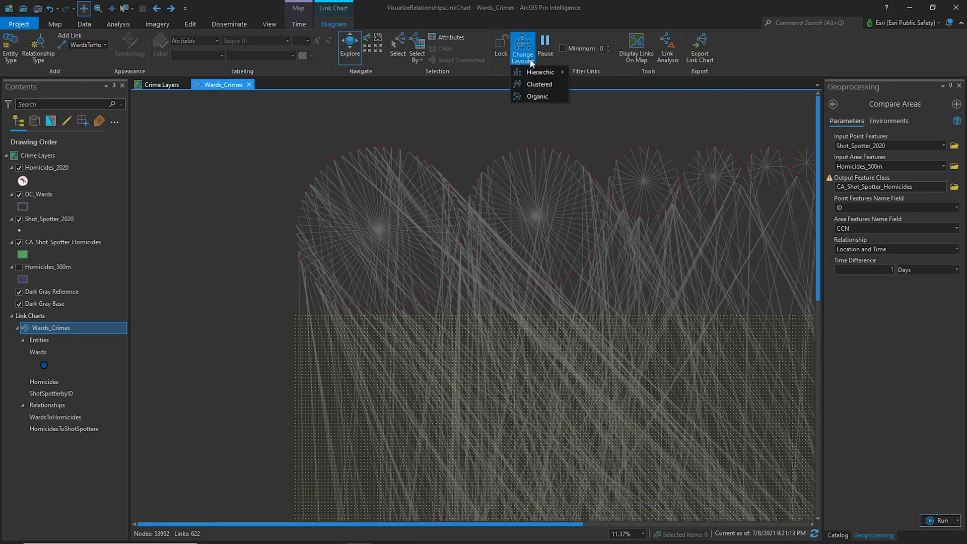
pyautogui.click(530, 85)
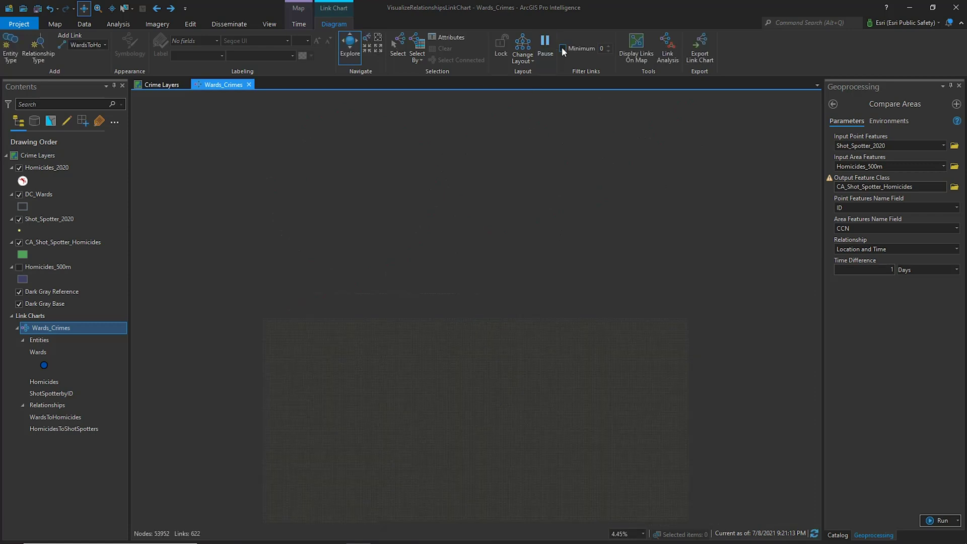
# - Filter to a minimum of 1 link, leaving 618 of 53,952 nodes visible
pyautogui.click(562, 48)
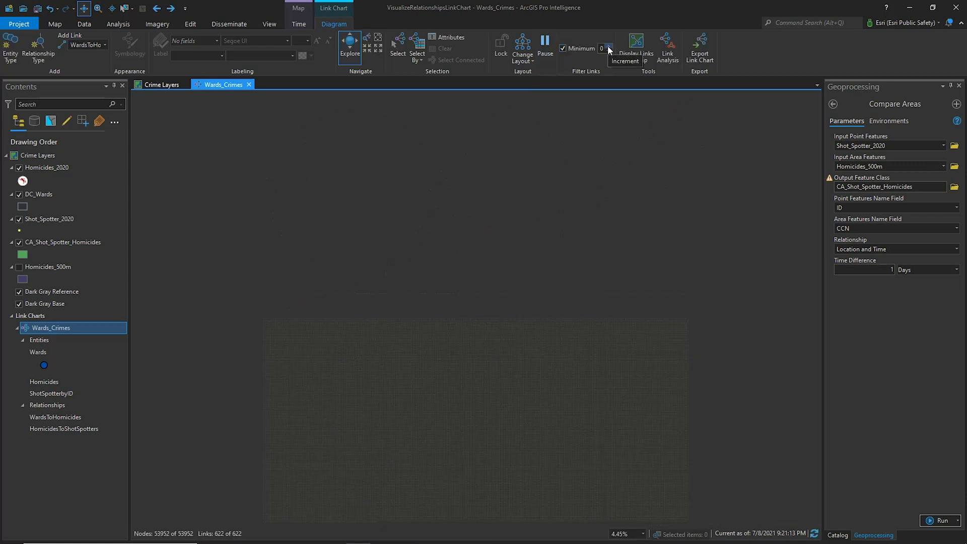
pyautogui.click(608, 46)
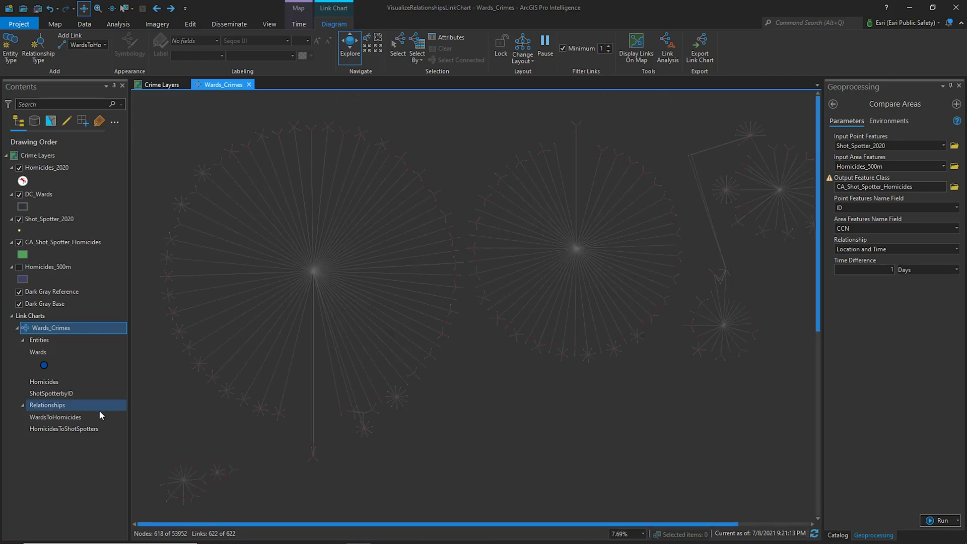
pyautogui.click(63, 417)
# - Change the HomicidesToShotSpotters link symbology colour to yellow
pyautogui.rightClick(61, 428)
pyautogui.click(79, 402)
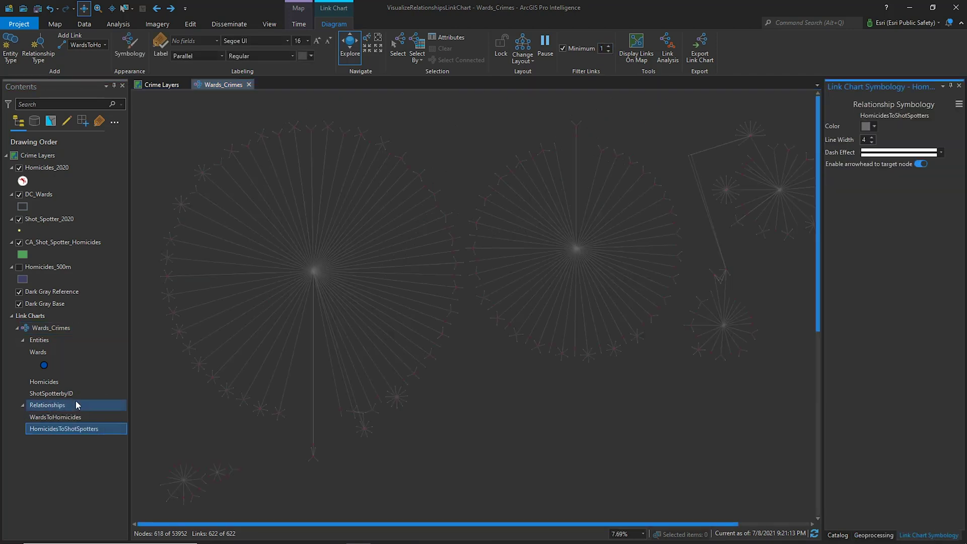
pyautogui.click(876, 127)
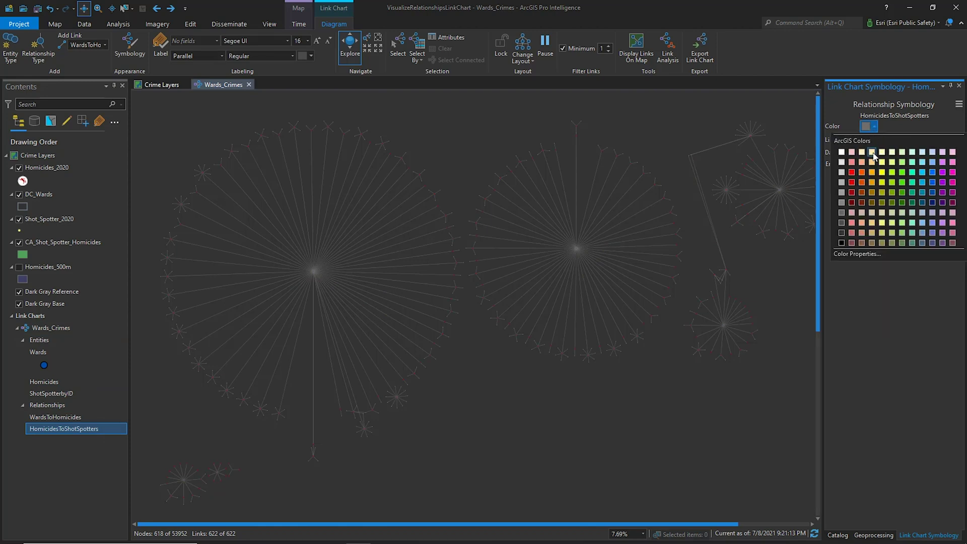
pyautogui.click(880, 172)
# - Inspect the ShotSpotterbyID symbol and the yellow links around homicides in the clustered chart
pyautogui.click(50, 394)
pyautogui.scroll(3, 149, 222)
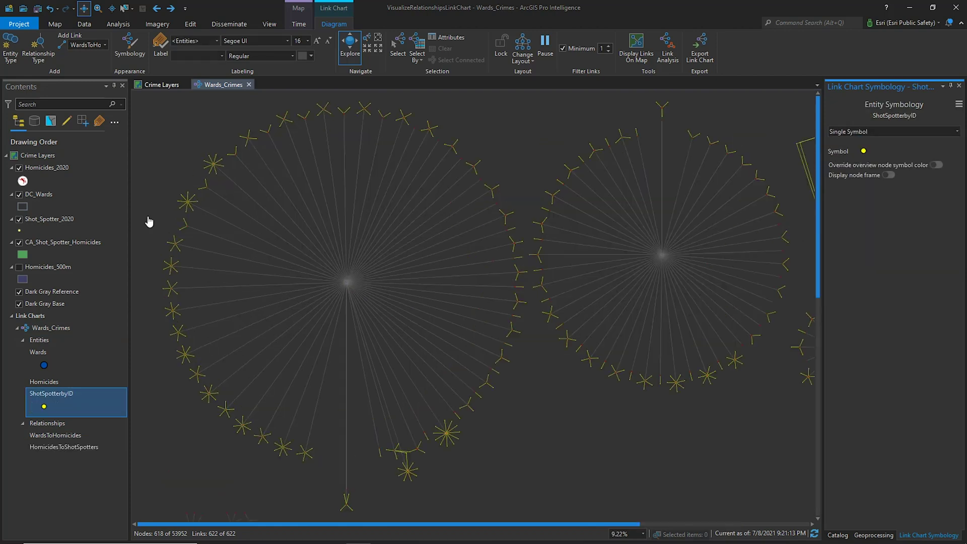
pyautogui.scroll(2, 149, 220)
pyautogui.scroll(2, 182, 202)
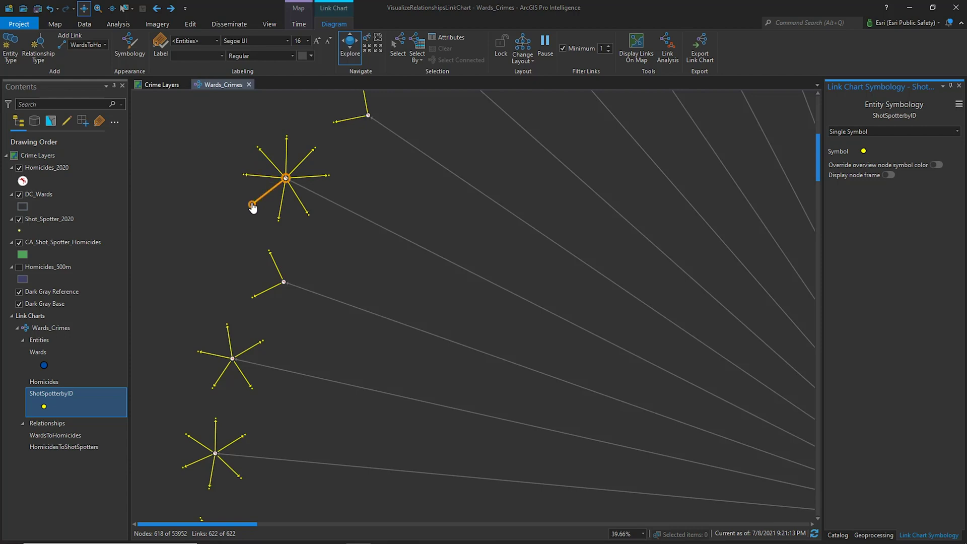
pyautogui.scroll(-6, 205, 258)
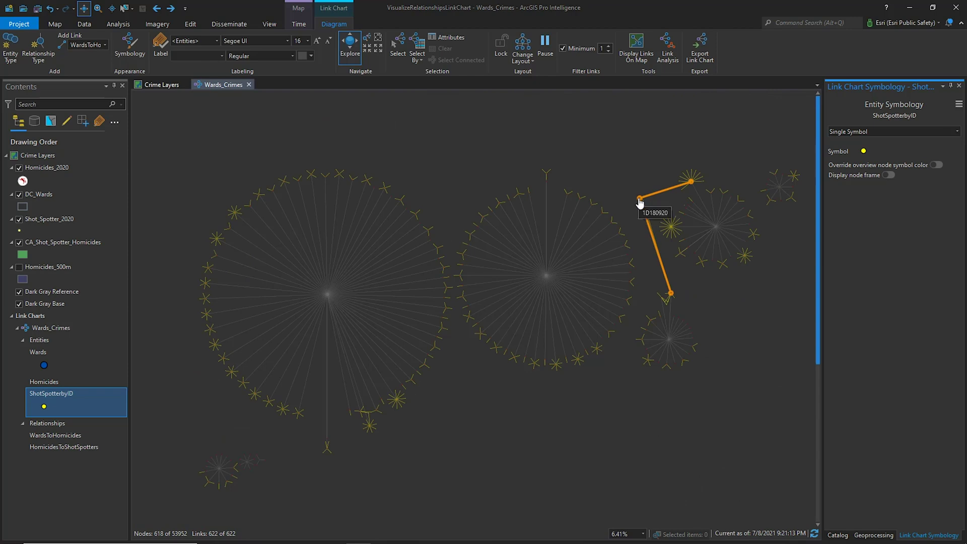
pyautogui.scroll(4, 245, 487)
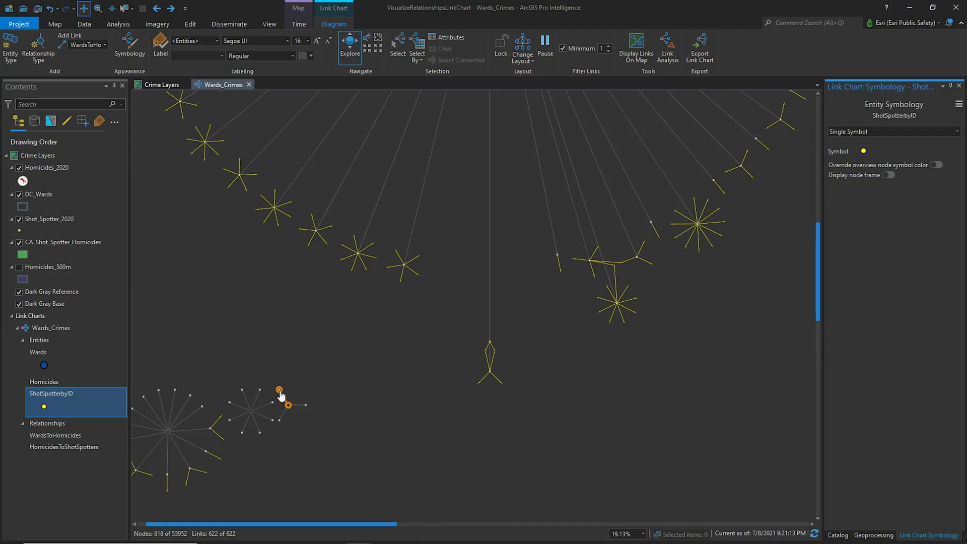
pyautogui.scroll(-4, 519, 415)
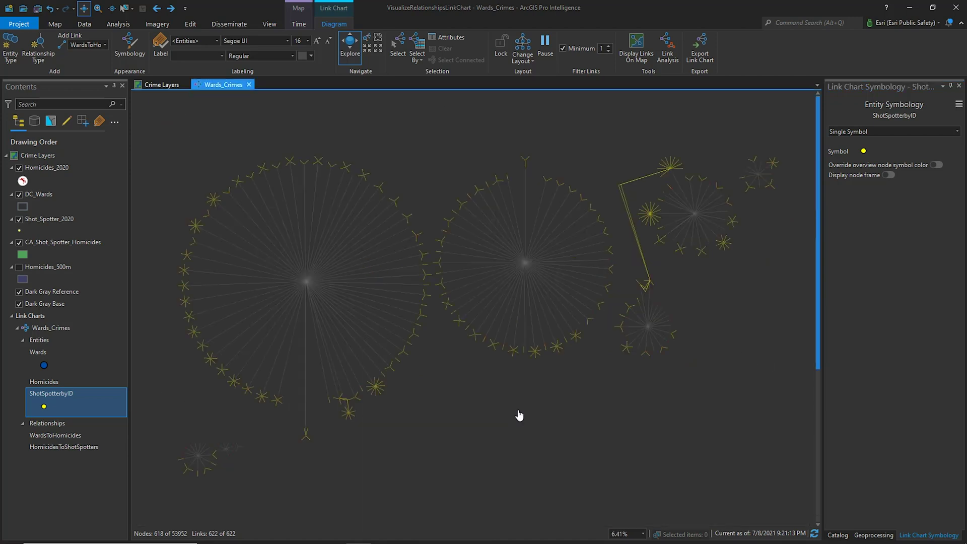